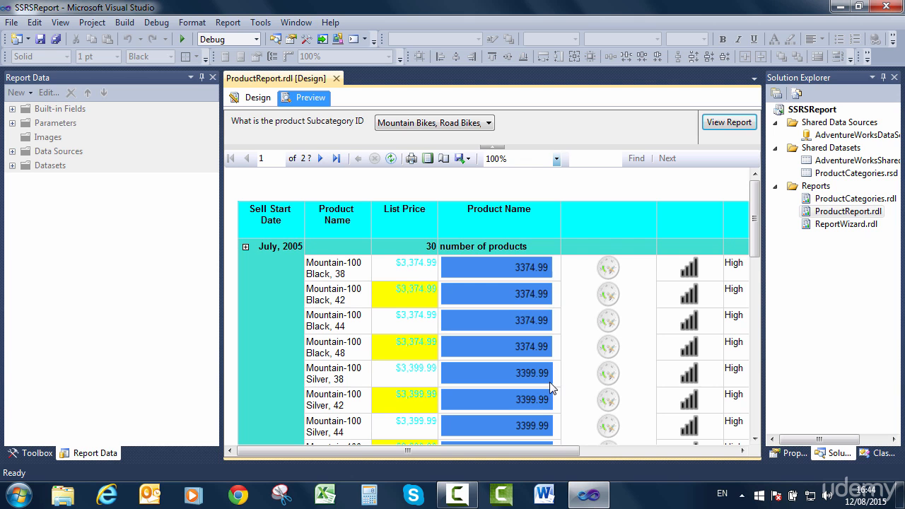
Switch the product report to design view and enable interactive sorting of detail rows on the List Price header text box.
{"action": "left_click", "coordinate": [754, 297]}
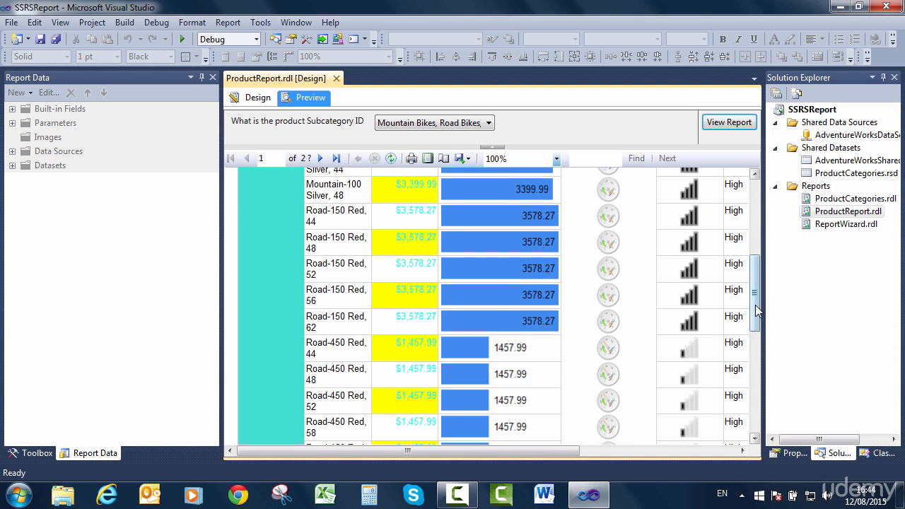
{"action": "left_click_drag", "start_coordinate": [755, 305], "coordinate": [761, 207]}
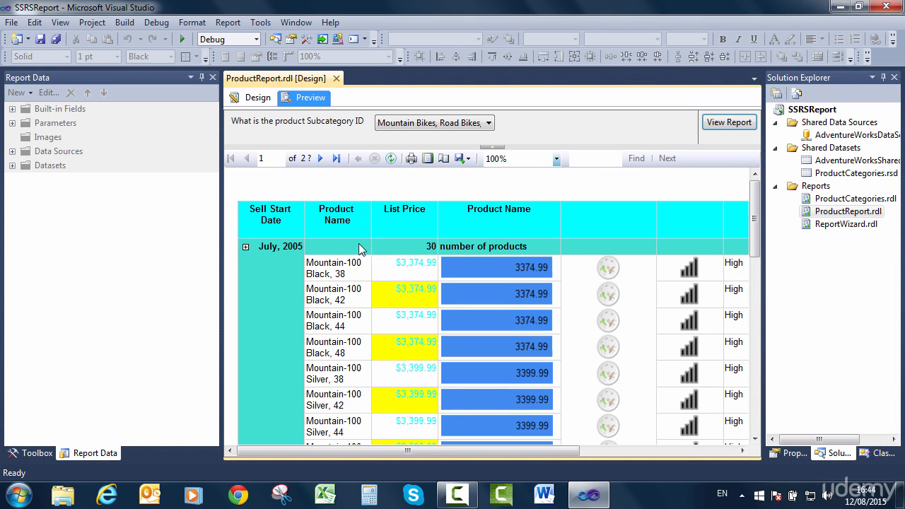
{"action": "mouse_move", "coordinate": [341, 223]}
{"action": "left_click", "coordinate": [259, 98]}
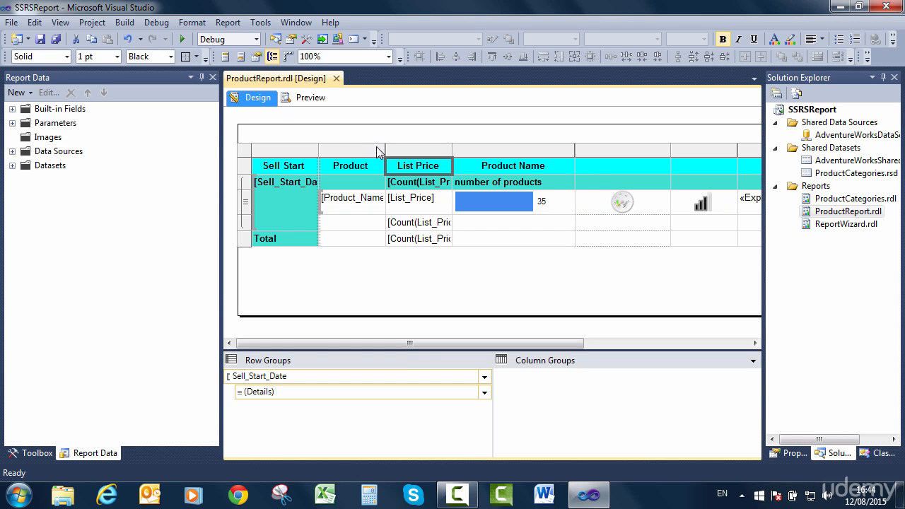
{"action": "right_click", "coordinate": [409, 175]}
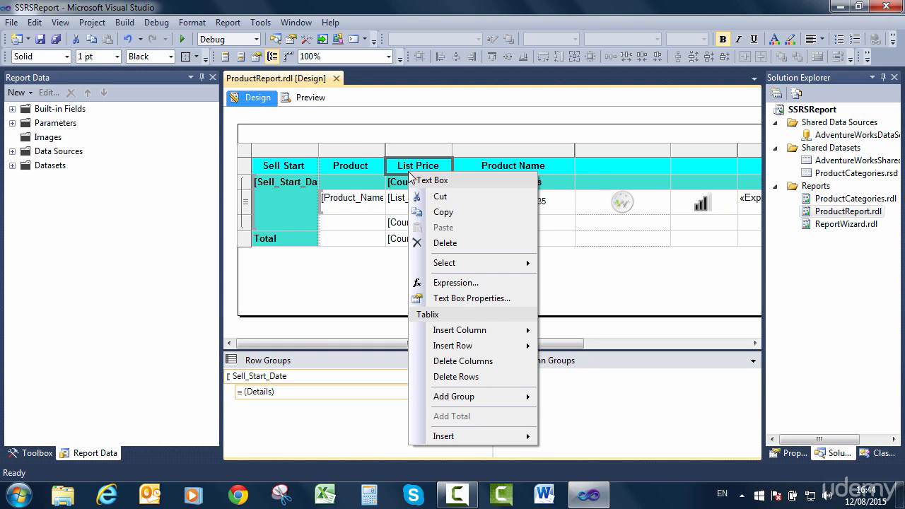
{"action": "left_click", "coordinate": [461, 300]}
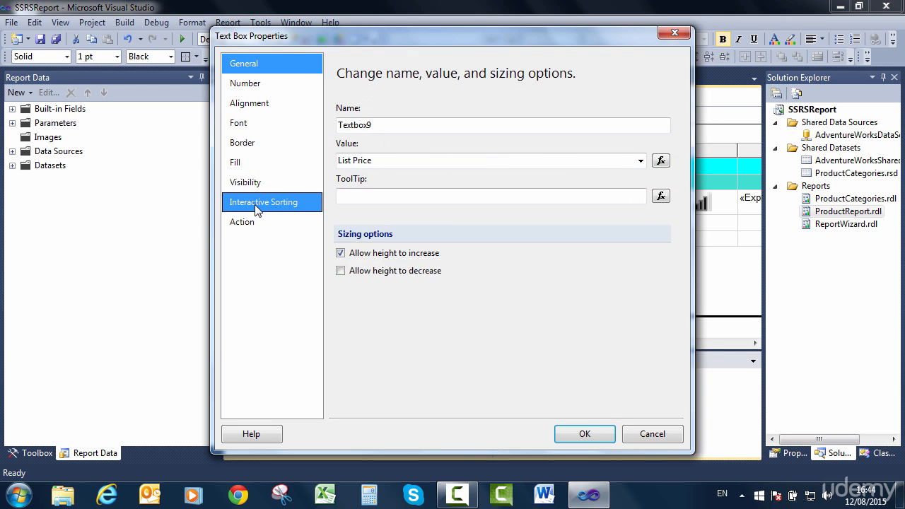
{"action": "left_click", "coordinate": [256, 206]}
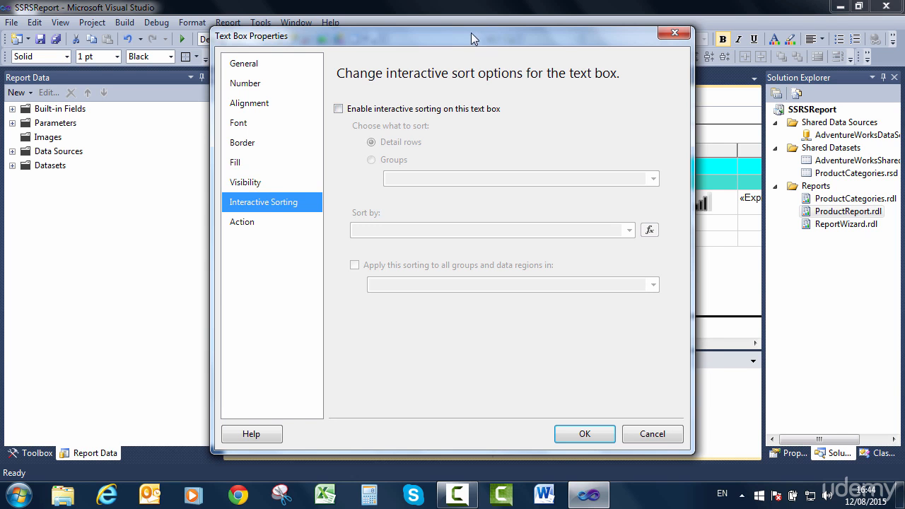
{"action": "left_click_drag", "start_coordinate": [471, 33], "coordinate": [461, 249]}
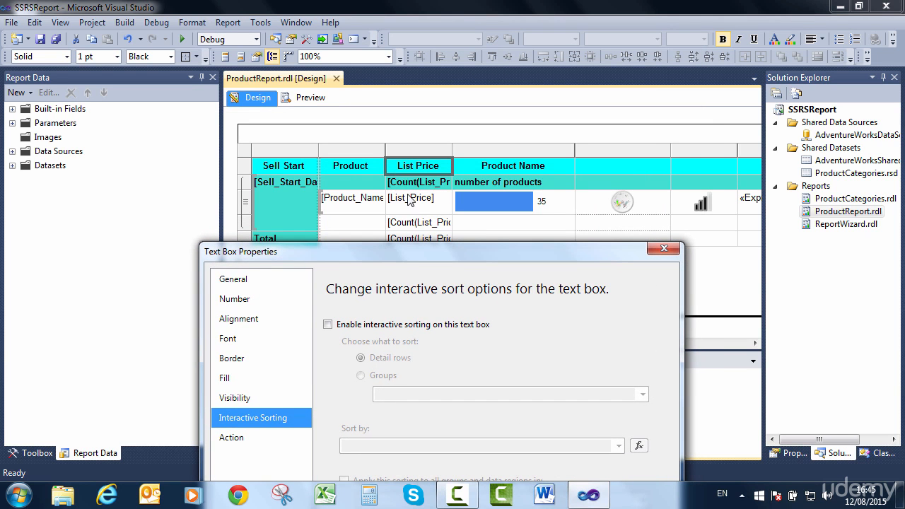
{"action": "left_click", "coordinate": [420, 326]}
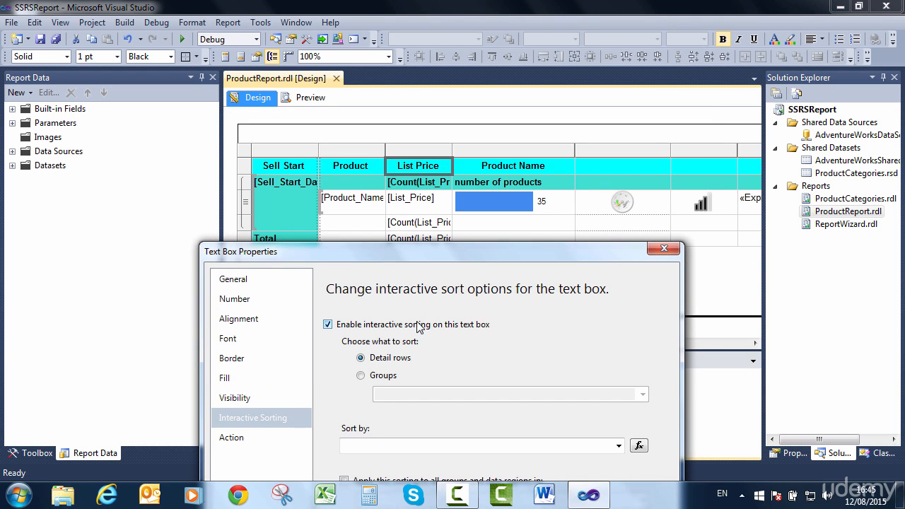
Set the List Price header's interactive sorting to sort by [List_Price].
{"action": "left_click_drag", "start_coordinate": [482, 250], "coordinate": [492, 138]}
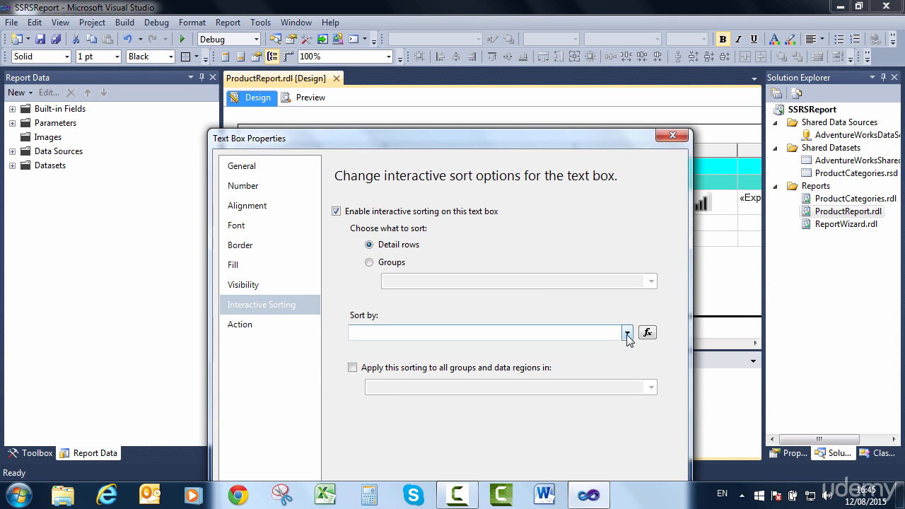
{"action": "left_click_drag", "start_coordinate": [500, 142], "coordinate": [474, 259]}
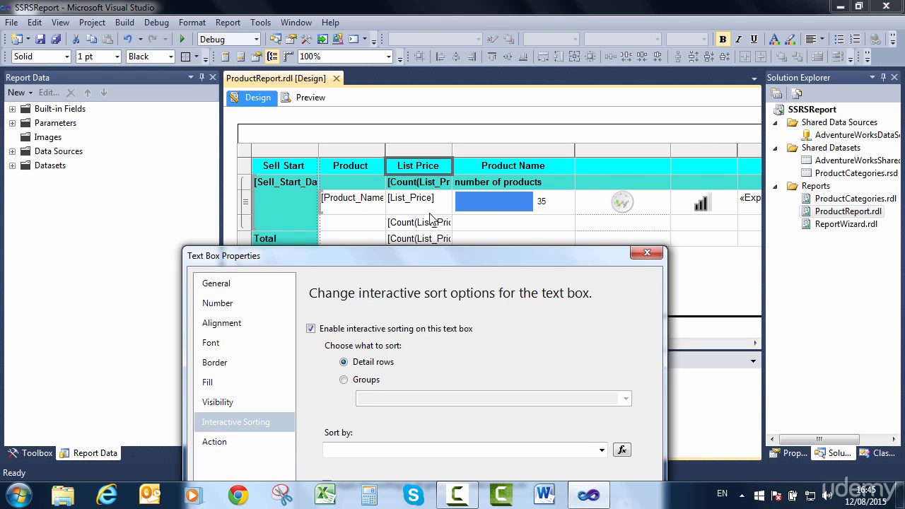
{"action": "left_click_drag", "start_coordinate": [465, 262], "coordinate": [482, 139]}
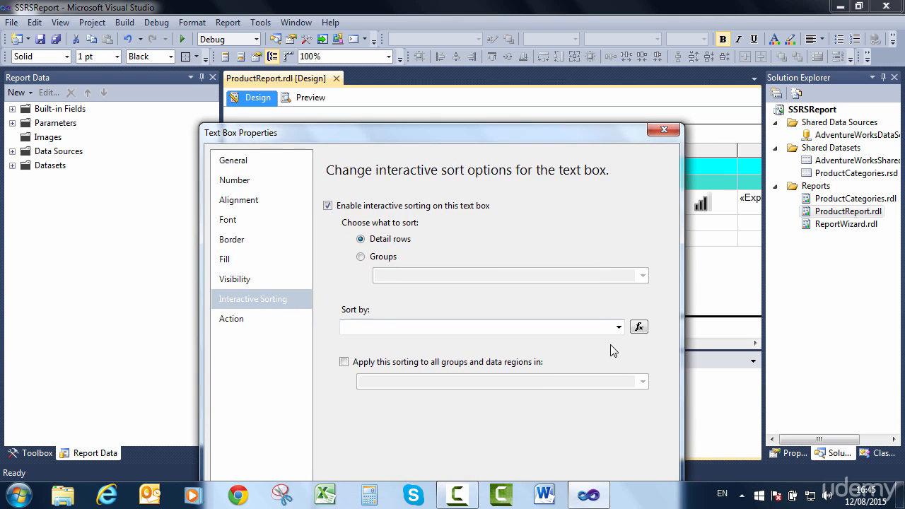
{"action": "left_click", "coordinate": [619, 327]}
{"action": "left_click", "coordinate": [414, 352]}
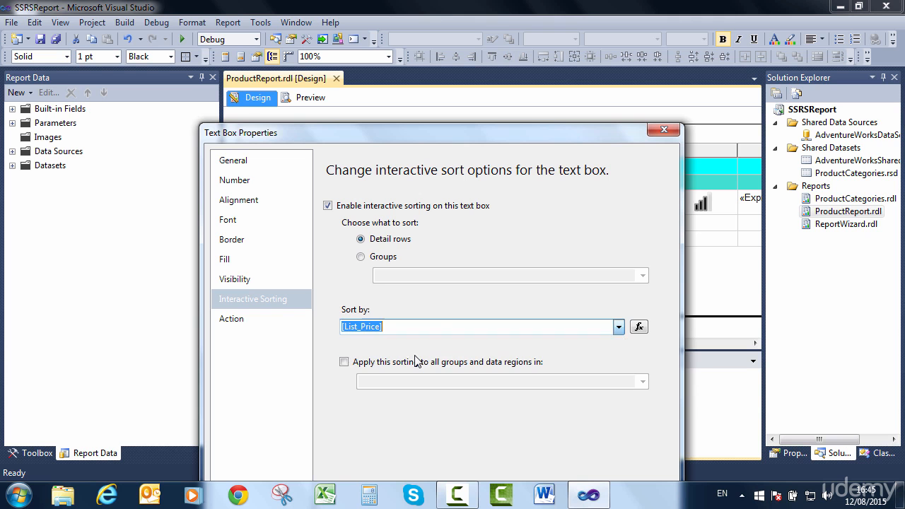
{"action": "left_click_drag", "start_coordinate": [540, 137], "coordinate": [564, 80]}
{"action": "left_click", "coordinate": [410, 305]}
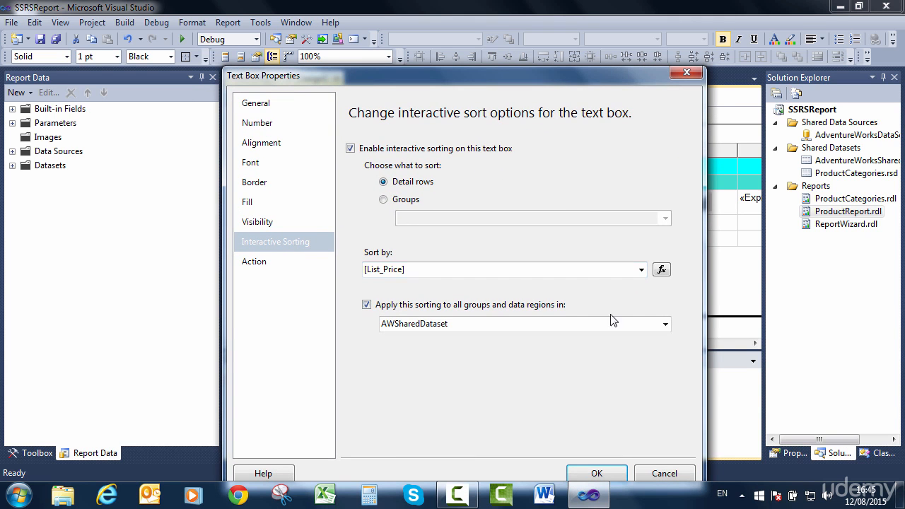
{"action": "left_click", "coordinate": [665, 325]}
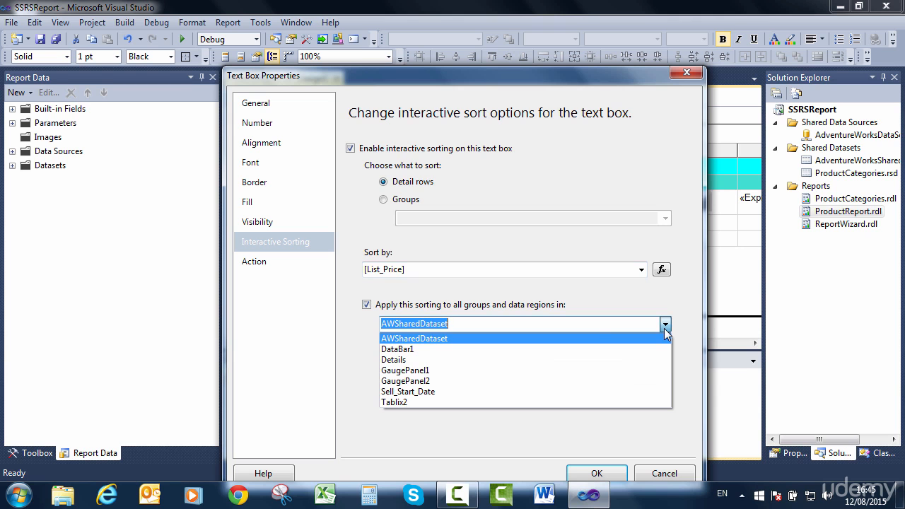
{"action": "left_click", "coordinate": [398, 310]}
{"action": "left_click", "coordinate": [369, 307]}
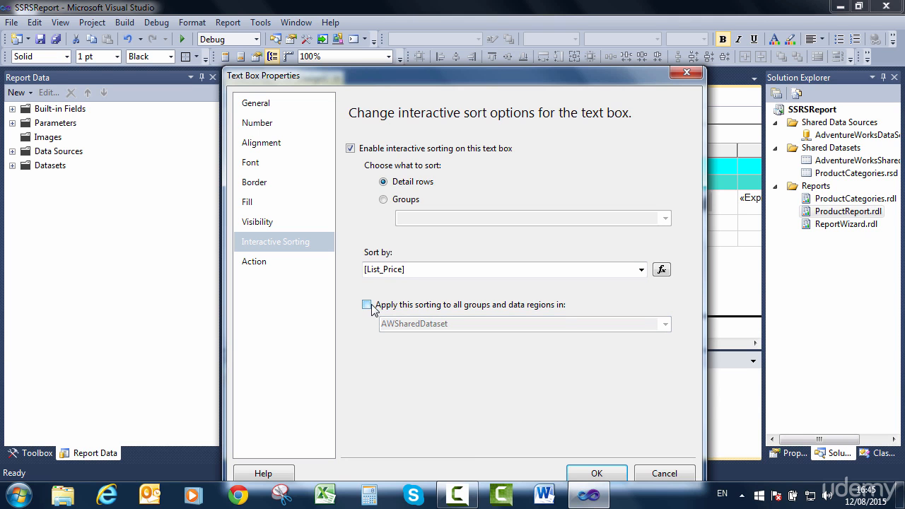
Apply the sorting settings and preview the report for the Mountain Bikes, Road Bikes and Touring Bikes subcategories.
{"action": "left_click", "coordinate": [586, 480]}
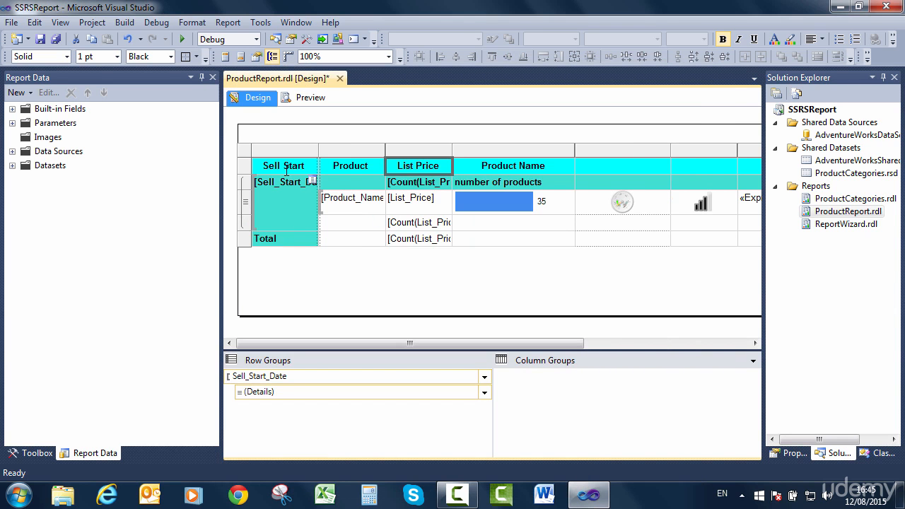
{"action": "left_click", "coordinate": [309, 101]}
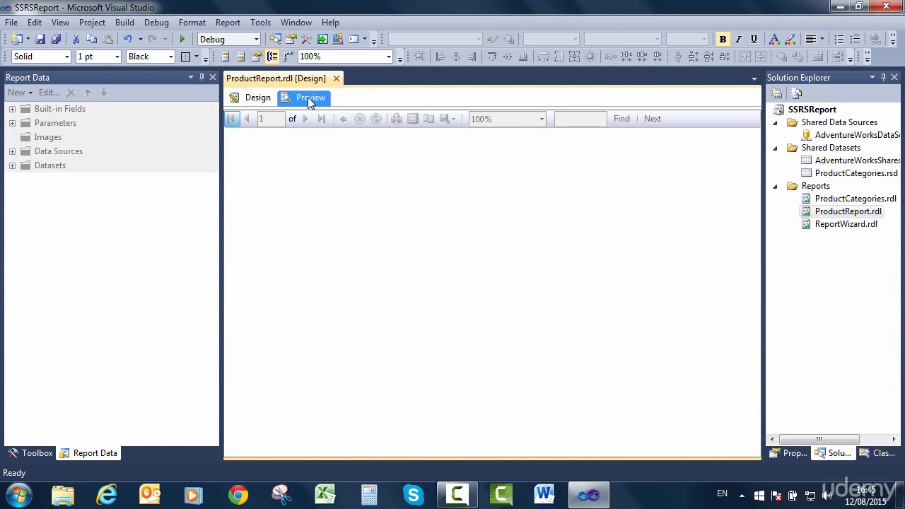
{"action": "left_click", "coordinate": [403, 124]}
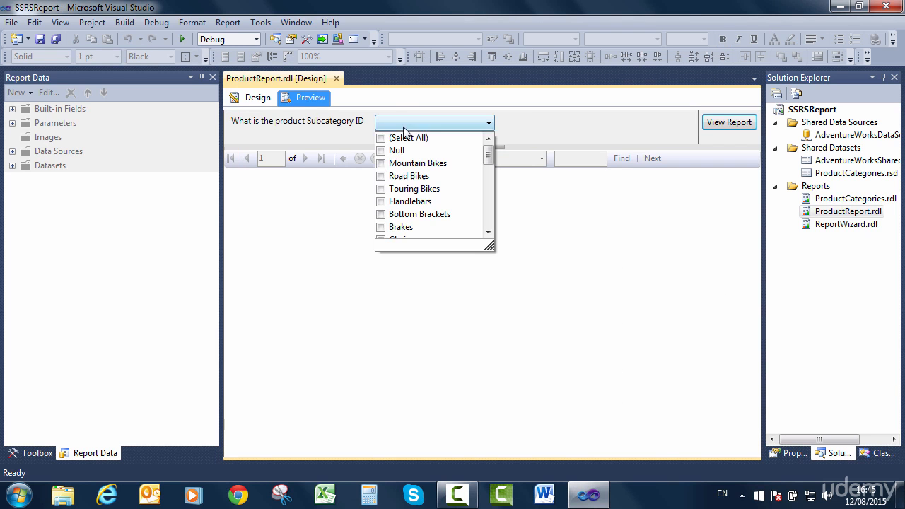
{"action": "left_click", "coordinate": [381, 176]}
{"action": "left_click", "coordinate": [381, 164]}
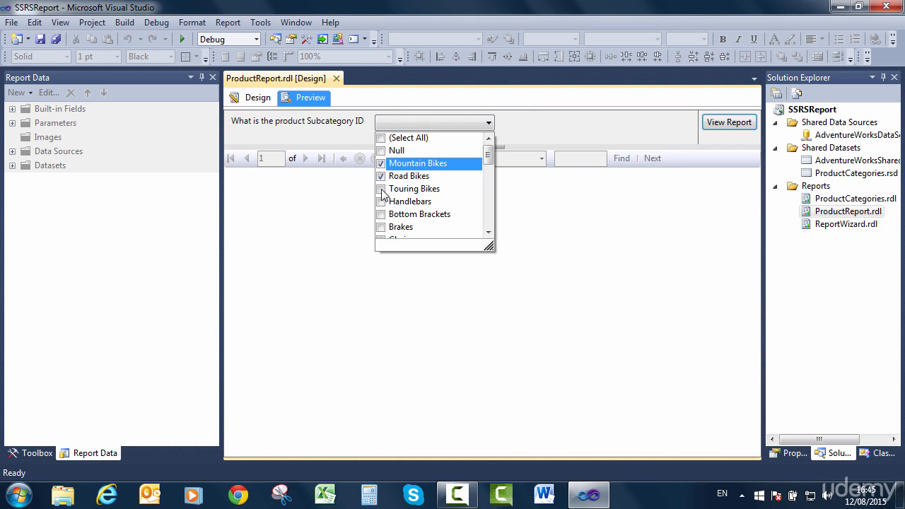
{"action": "left_click", "coordinate": [381, 189]}
{"action": "left_click", "coordinate": [711, 125]}
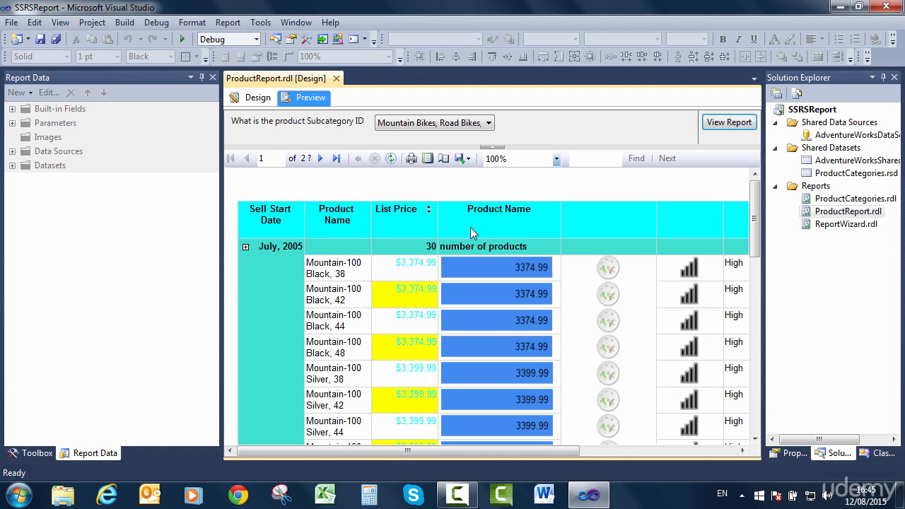
Test the List Price sort control in ascending and descending order, scanning the product rows in each order.
{"action": "left_click", "coordinate": [429, 213]}
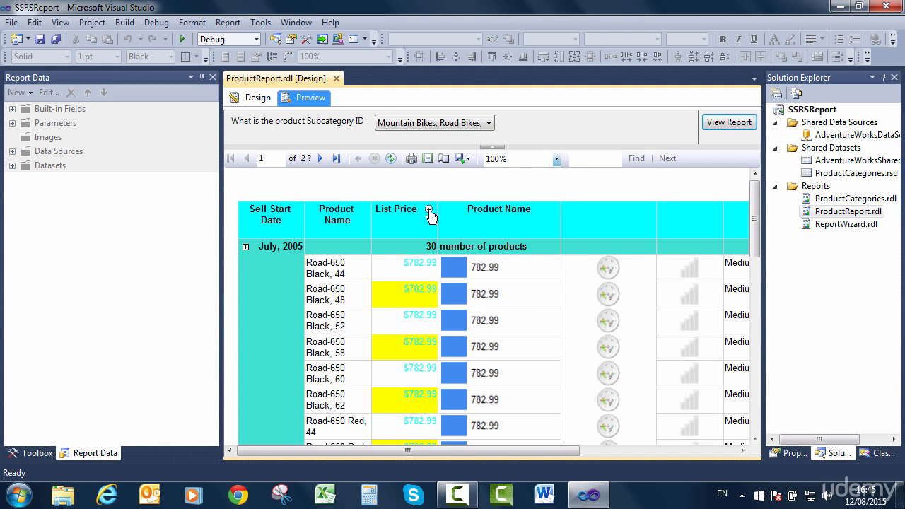
{"action": "scroll", "coordinate": [545, 308], "scroll_direction": "down", "scroll_amount": 10}
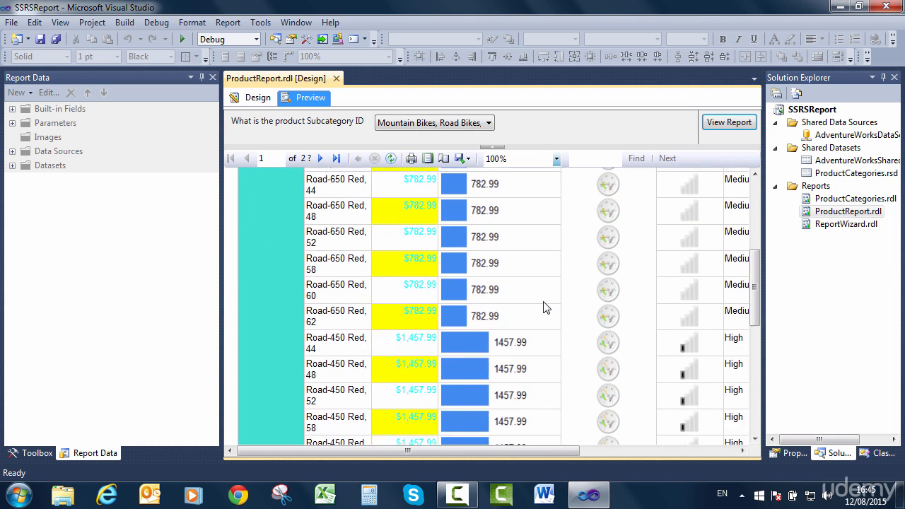
{"action": "scroll", "coordinate": [543, 304], "scroll_direction": "down", "scroll_amount": 3}
{"action": "scroll", "coordinate": [543, 304], "scroll_direction": "up", "scroll_amount": 8}
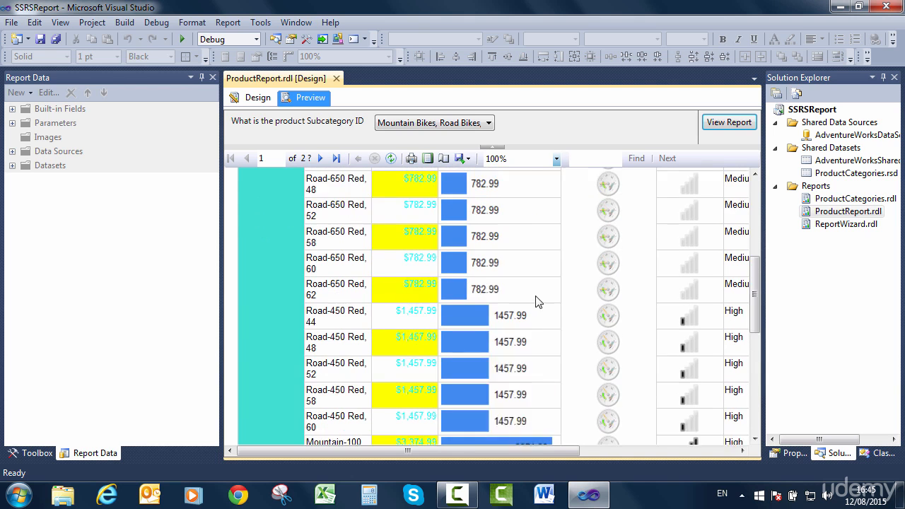
{"action": "scroll", "coordinate": [374, 255], "scroll_direction": "up", "scroll_amount": 3}
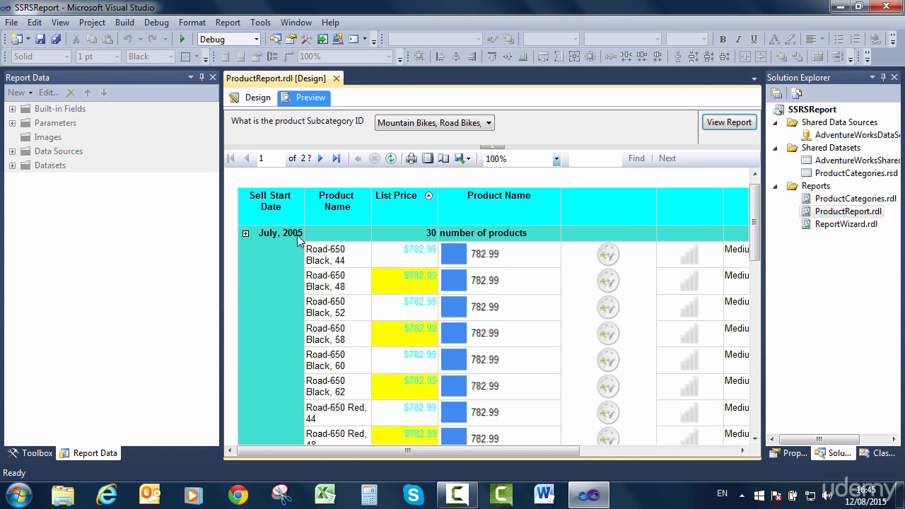
{"action": "scroll", "coordinate": [474, 301], "scroll_direction": "down", "scroll_amount": 10}
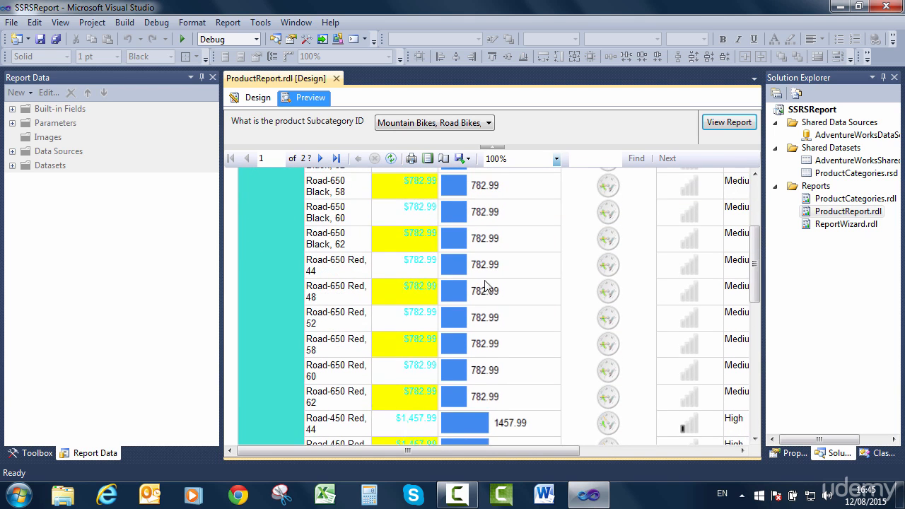
{"action": "scroll", "coordinate": [496, 296], "scroll_direction": "down", "scroll_amount": 5}
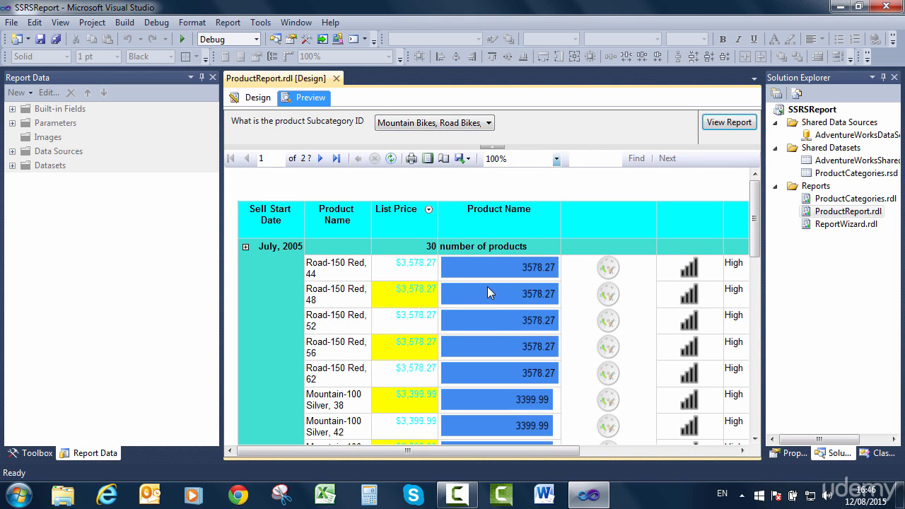
{"action": "scroll", "coordinate": [487, 287], "scroll_direction": "down", "scroll_amount": 5}
{"action": "scroll", "coordinate": [487, 287], "scroll_direction": "up", "scroll_amount": 4}
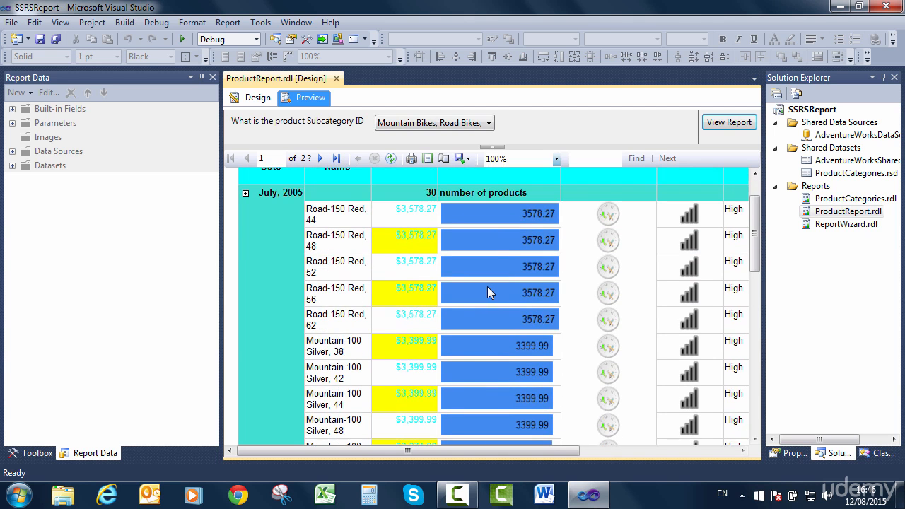
Return to design view and enable interactive sorting of detail rows on the Product Name header next to Sell Start Date.
{"action": "key", "text": "ctrl+Page_Up"}
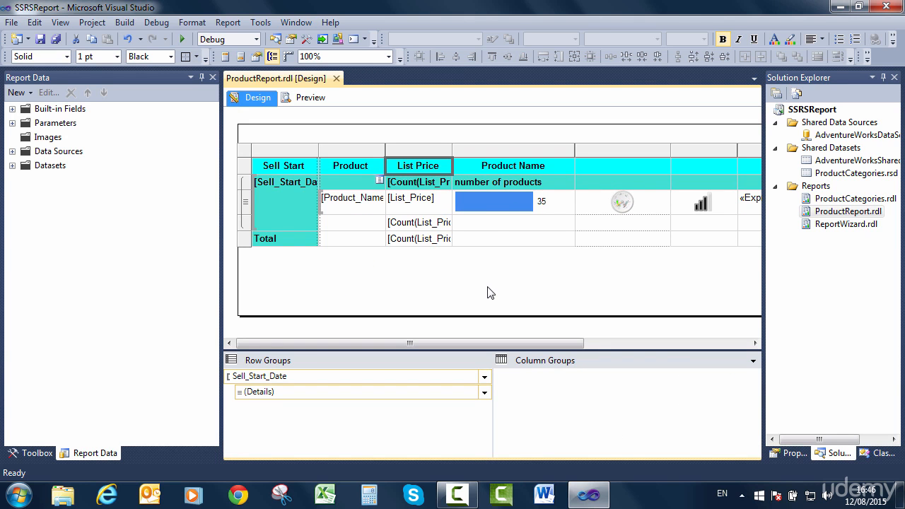
{"action": "right_click", "coordinate": [357, 171]}
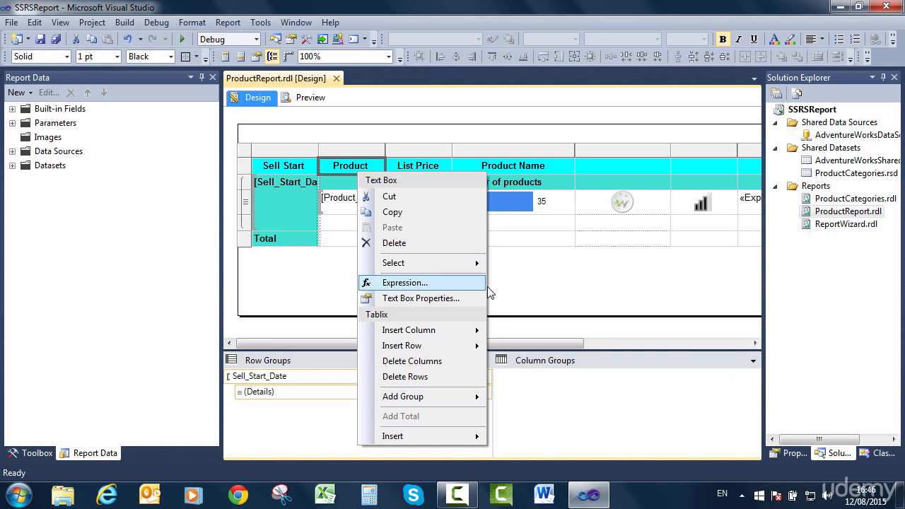
{"action": "left_click", "coordinate": [423, 299]}
{"action": "left_click", "coordinate": [263, 201]}
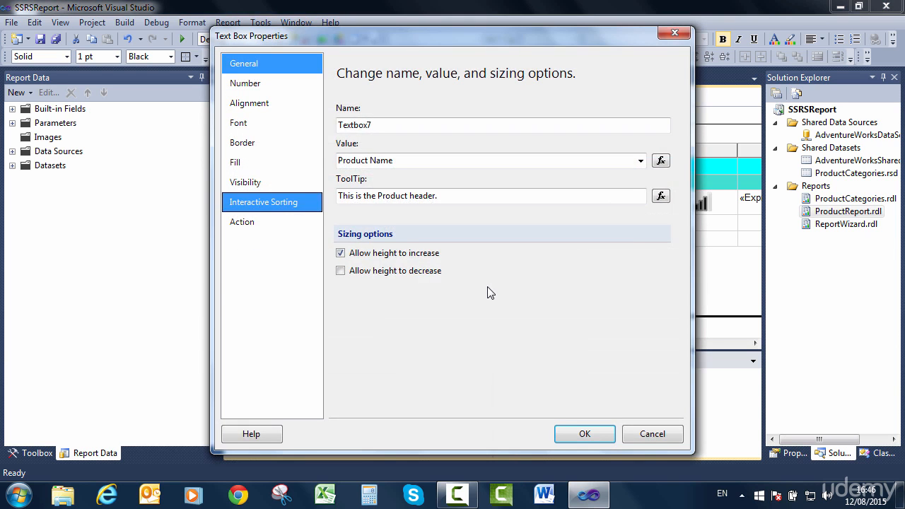
{"action": "left_click", "coordinate": [339, 109]}
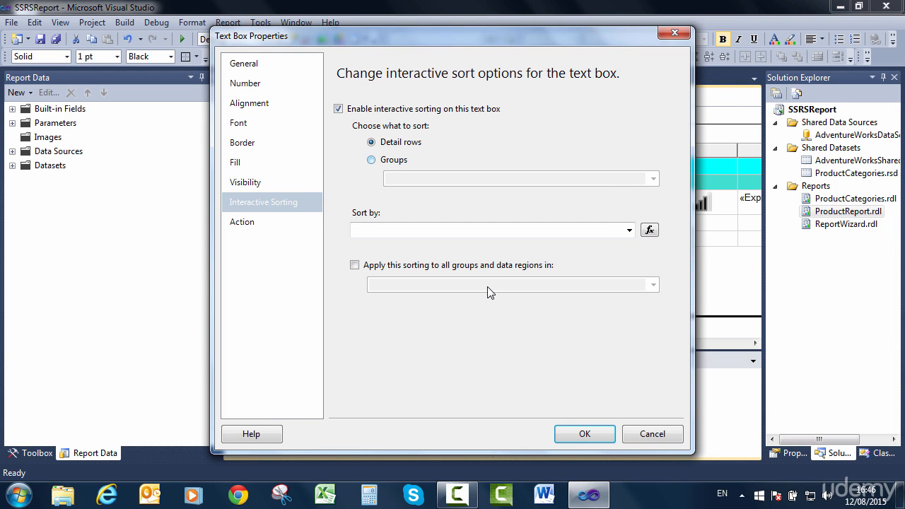
{"action": "left_click", "coordinate": [585, 434]}
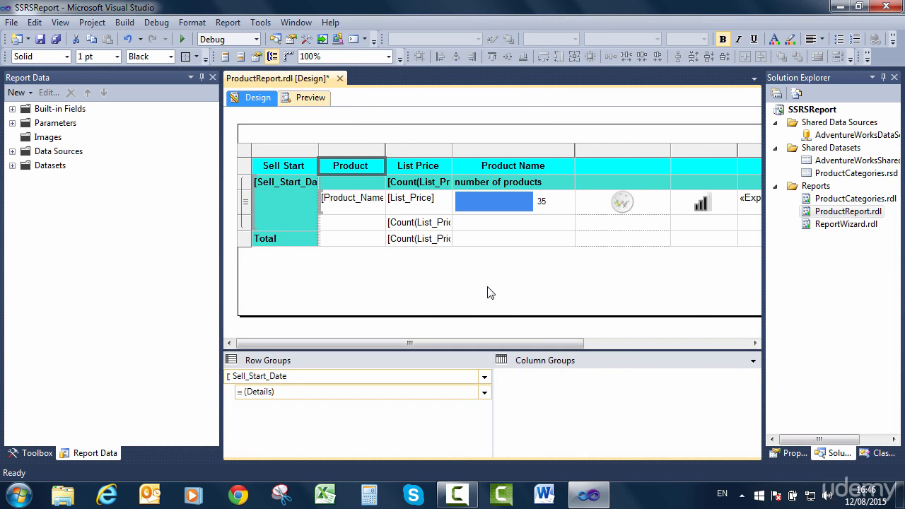
Preview the report for Mountain Bikes, Road Bikes and Touring Bikes, and sort it by List Price in ascending and descending order.
{"action": "left_click", "coordinate": [308, 97]}
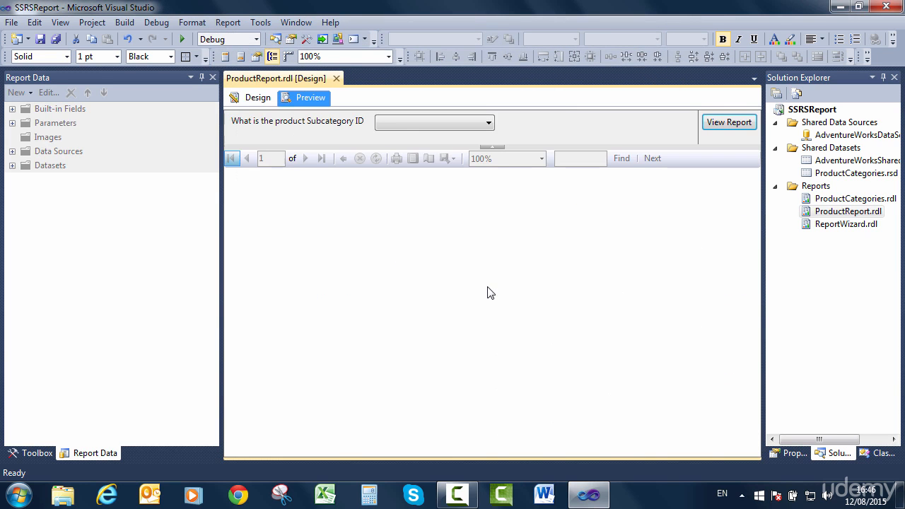
{"action": "left_click", "coordinate": [488, 123]}
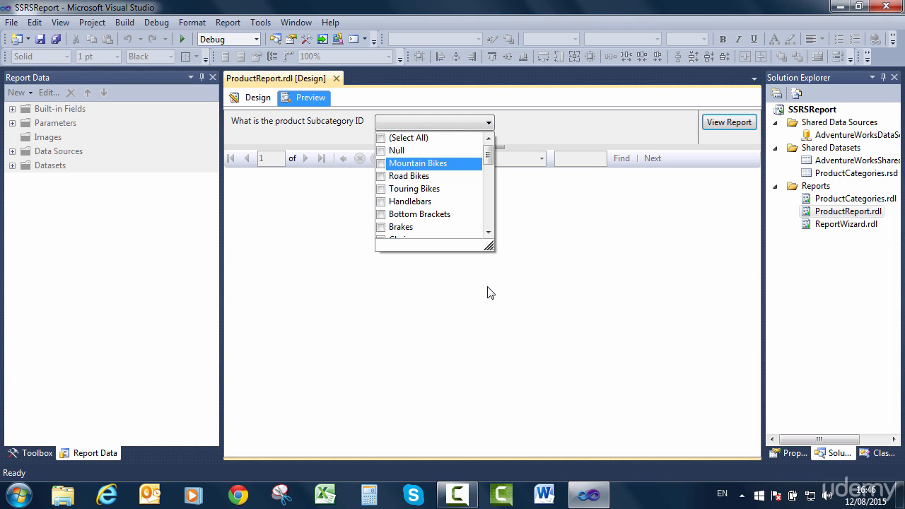
{"action": "left_click", "coordinate": [382, 177]}
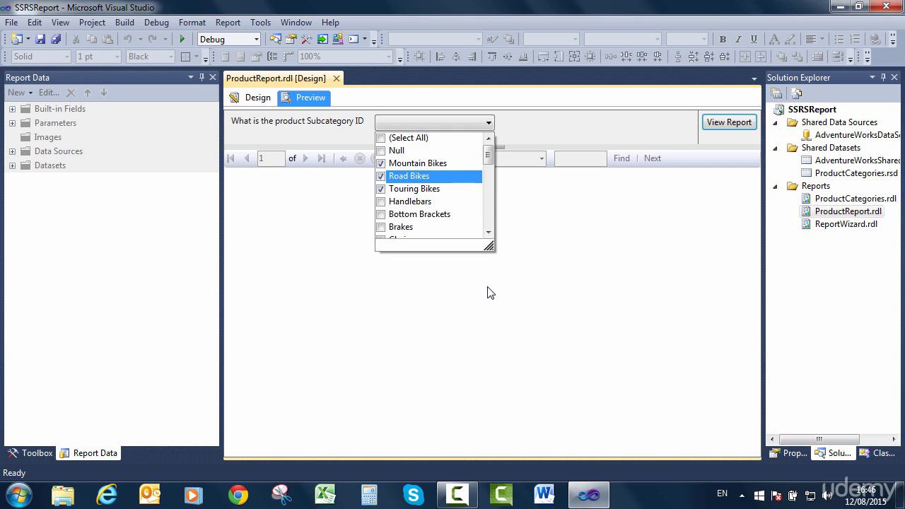
{"action": "left_click", "coordinate": [488, 293]}
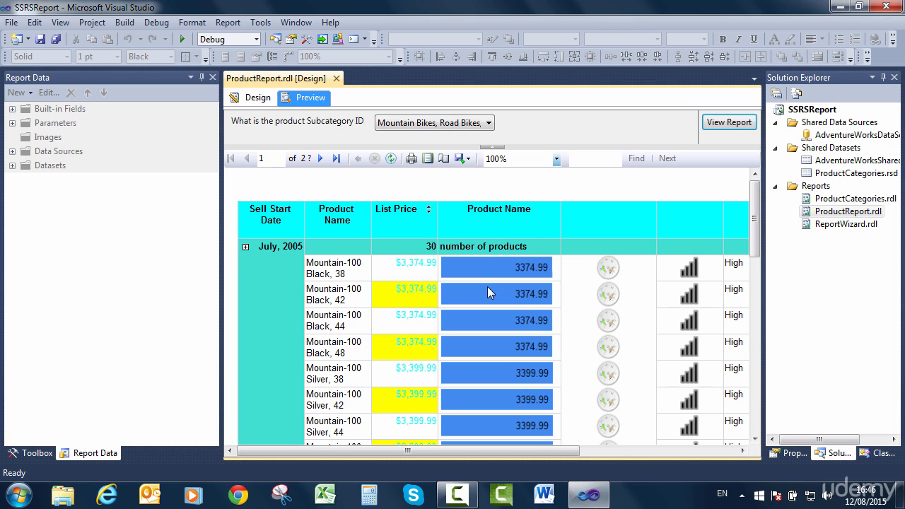
{"action": "left_click", "coordinate": [428, 209]}
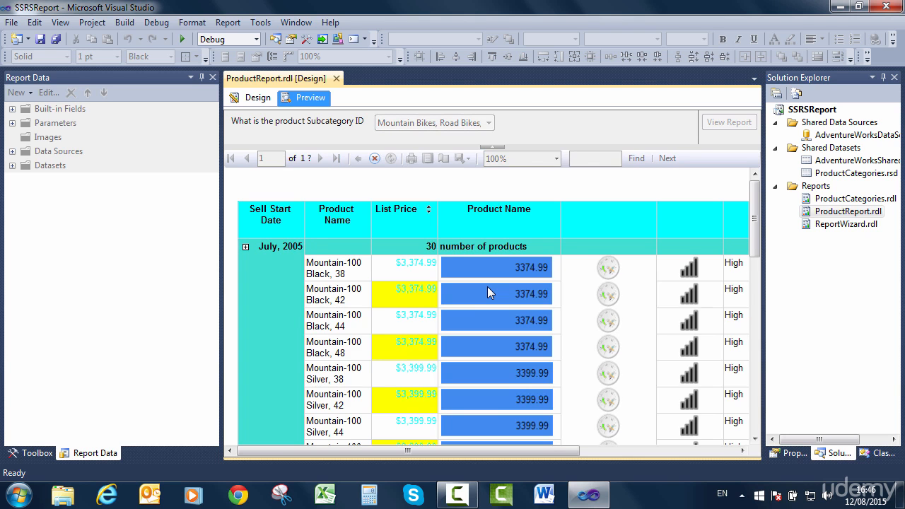
{"action": "left_click", "coordinate": [429, 209]}
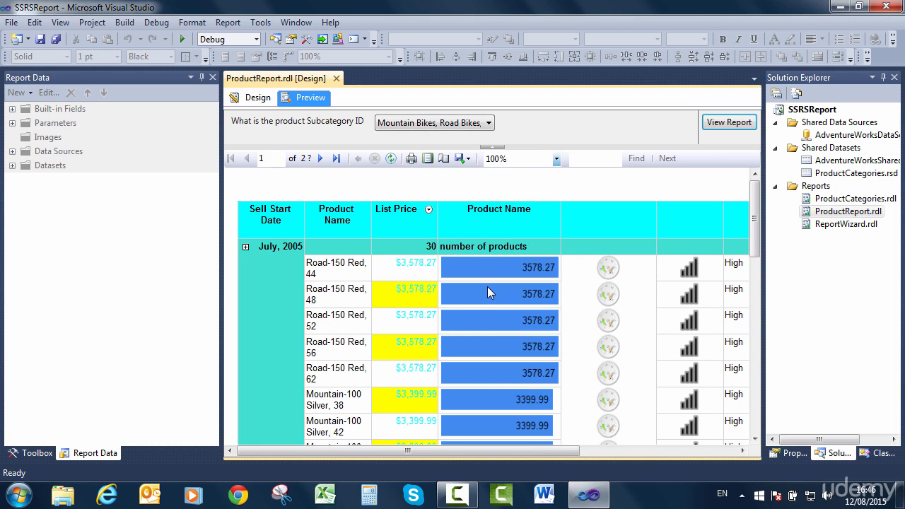
In design view, enable interactive sorting of detail rows by [Product_Name] on the Product Name header next to Sell Start Date.
{"action": "left_click", "coordinate": [253, 98]}
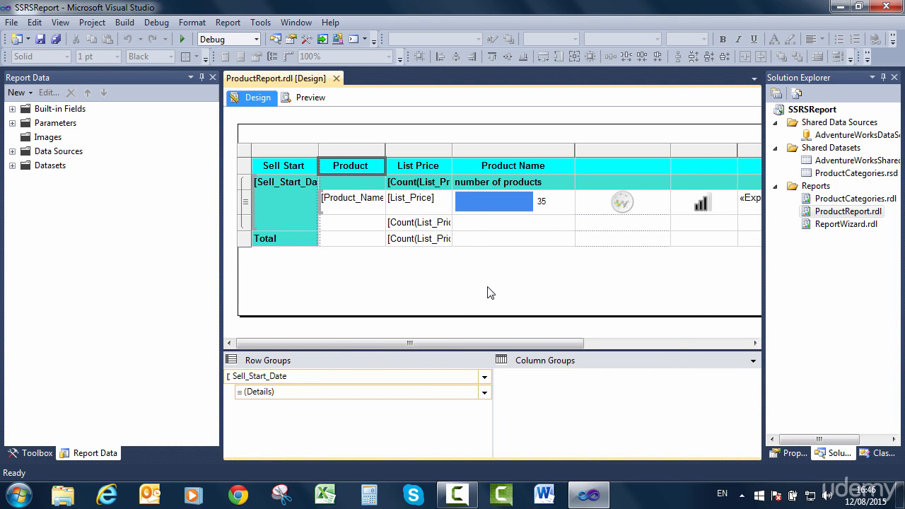
{"action": "right_click", "coordinate": [337, 167]}
{"action": "left_click", "coordinate": [382, 293]}
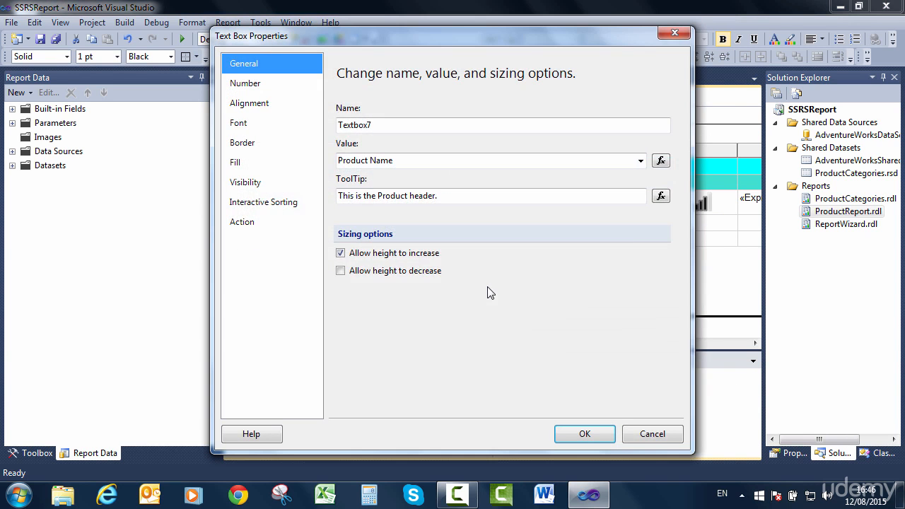
{"action": "left_click", "coordinate": [263, 202]}
{"action": "left_click", "coordinate": [339, 109]}
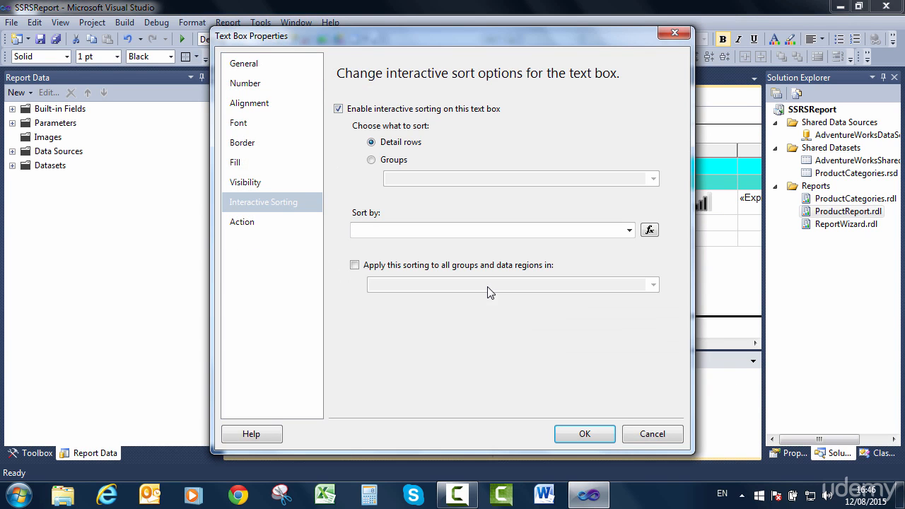
{"action": "left_click", "coordinate": [629, 230]}
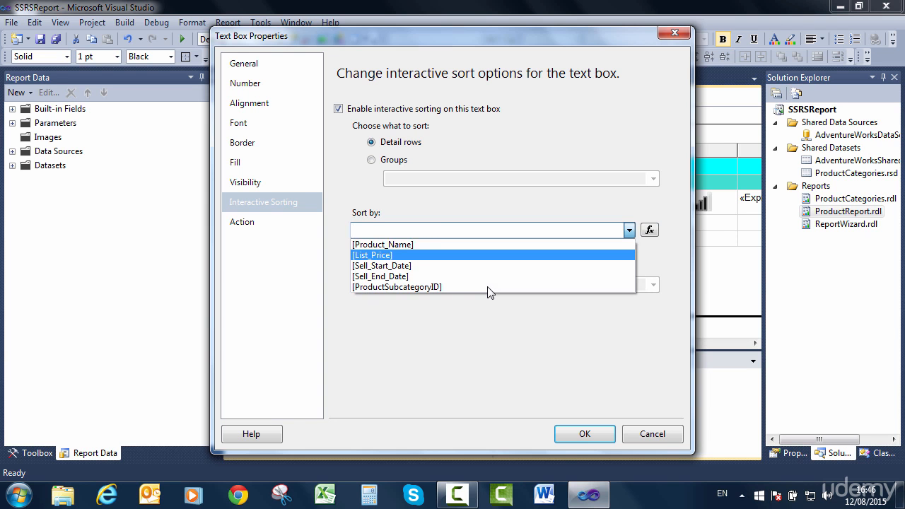
{"action": "left_click", "coordinate": [383, 244]}
{"action": "left_click", "coordinate": [585, 434]}
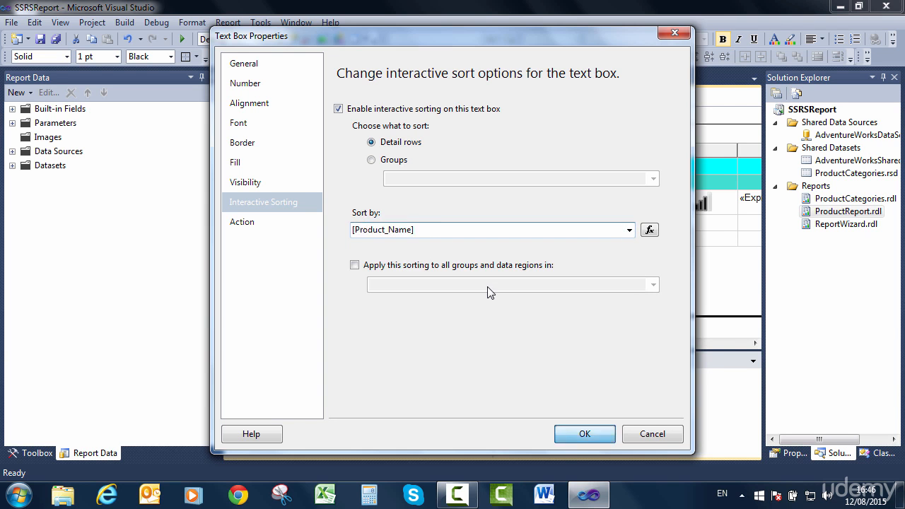
Preview the report for the Mountain Bikes, Road Bikes and Touring Bikes subcategories.
{"action": "left_click", "coordinate": [310, 98]}
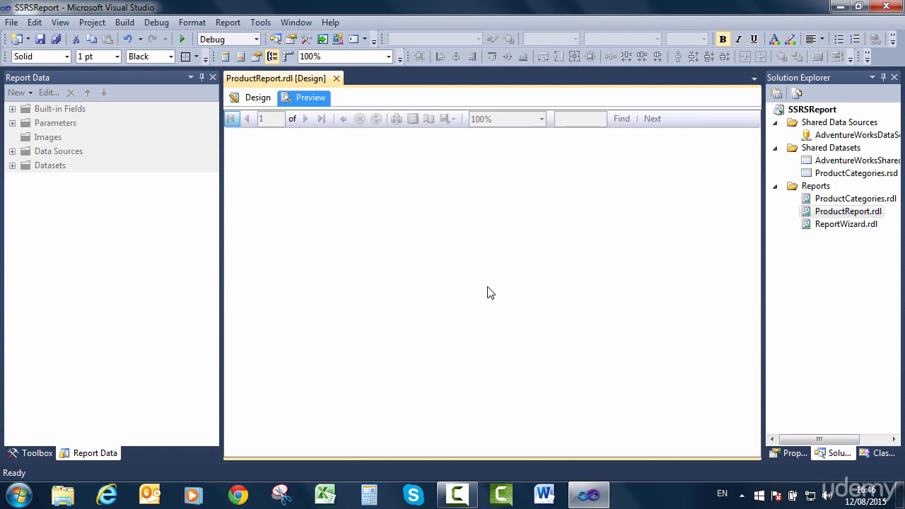
{"action": "left_click", "coordinate": [488, 122]}
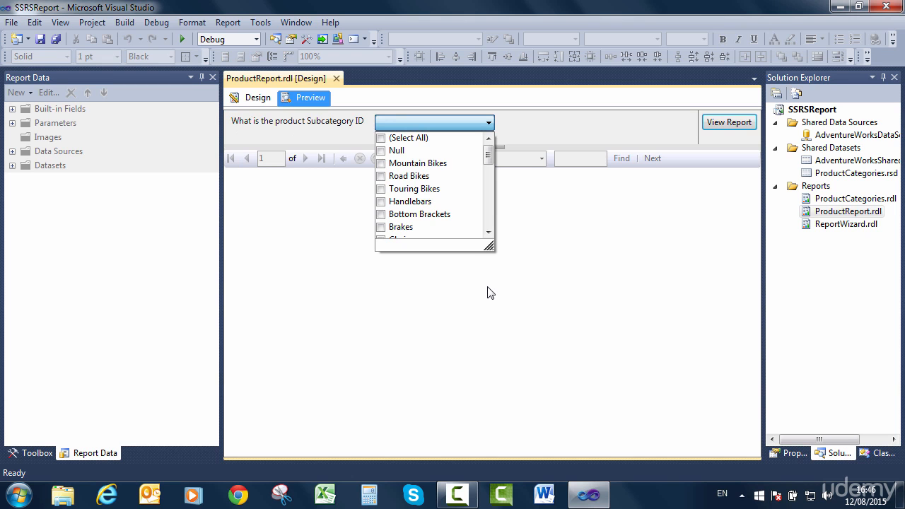
{"action": "left_click", "coordinate": [409, 176]}
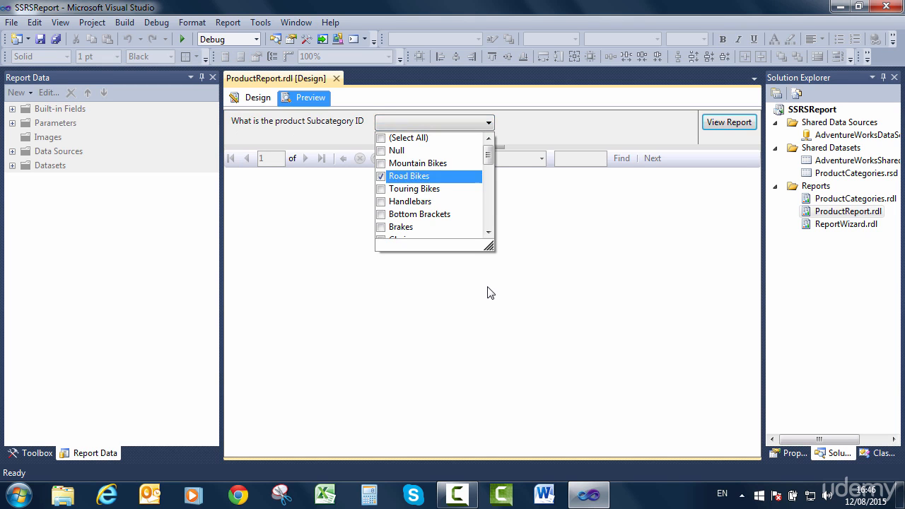
{"action": "left_click", "coordinate": [417, 163]}
{"action": "left_click", "coordinate": [414, 189]}
{"action": "left_click", "coordinate": [730, 123]}
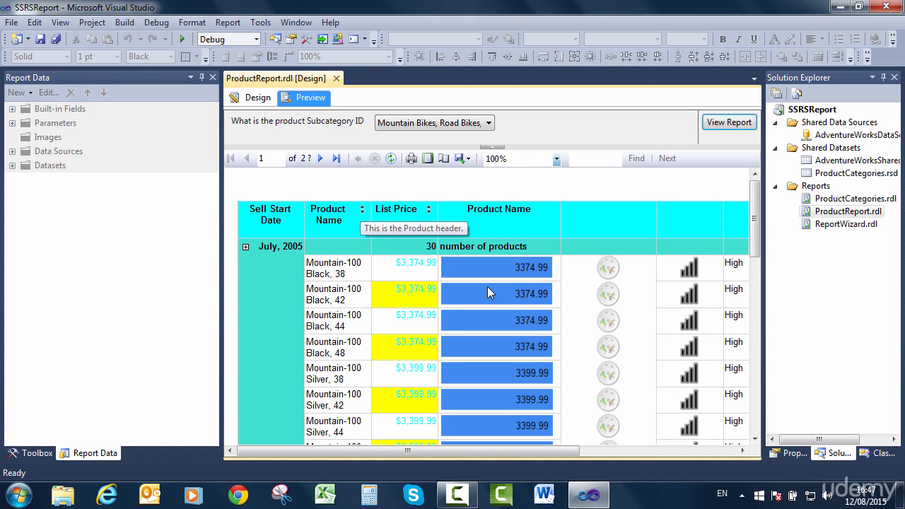
Test the Product Name and List Price sort controls, each in ascending and descending order.
{"action": "left_click", "coordinate": [362, 209]}
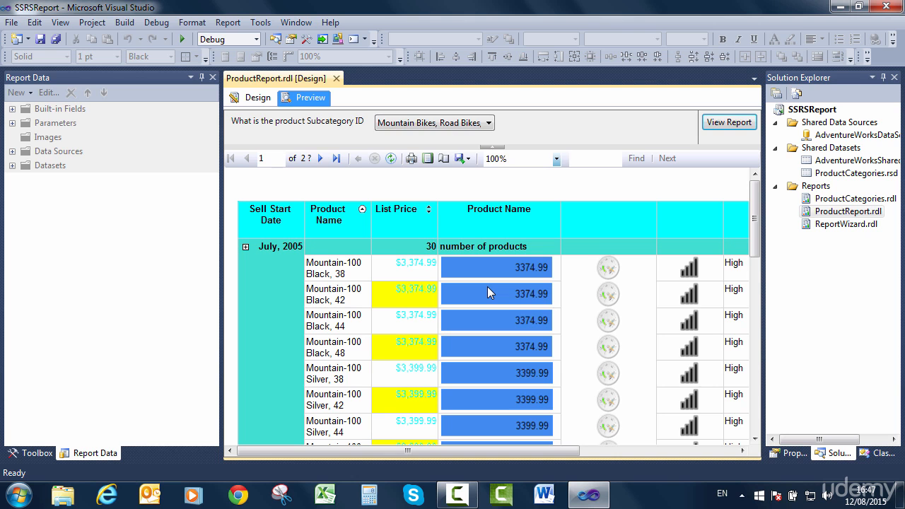
{"action": "left_click", "coordinate": [362, 210]}
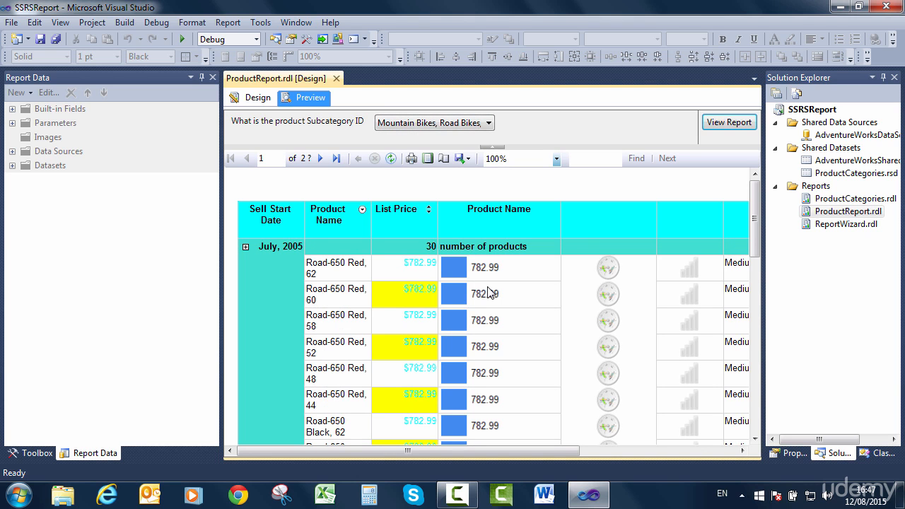
{"action": "left_click", "coordinate": [428, 209]}
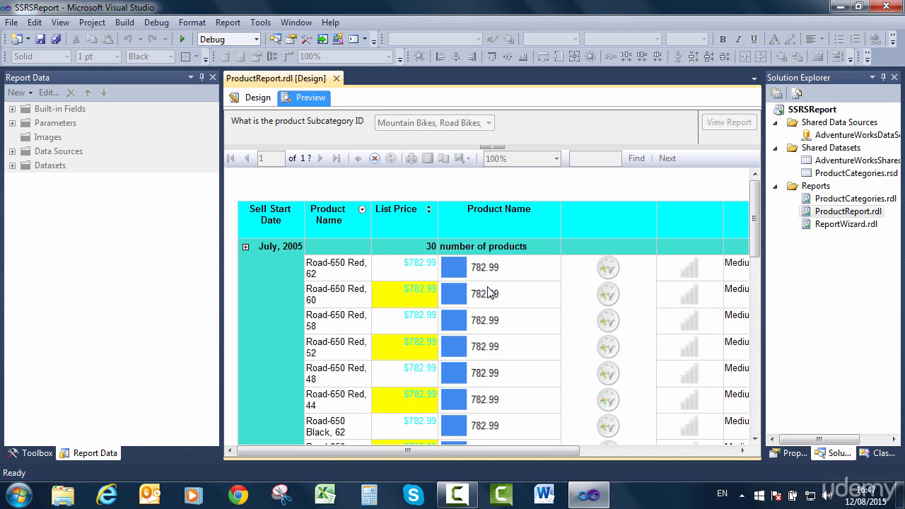
{"action": "left_click", "coordinate": [429, 209]}
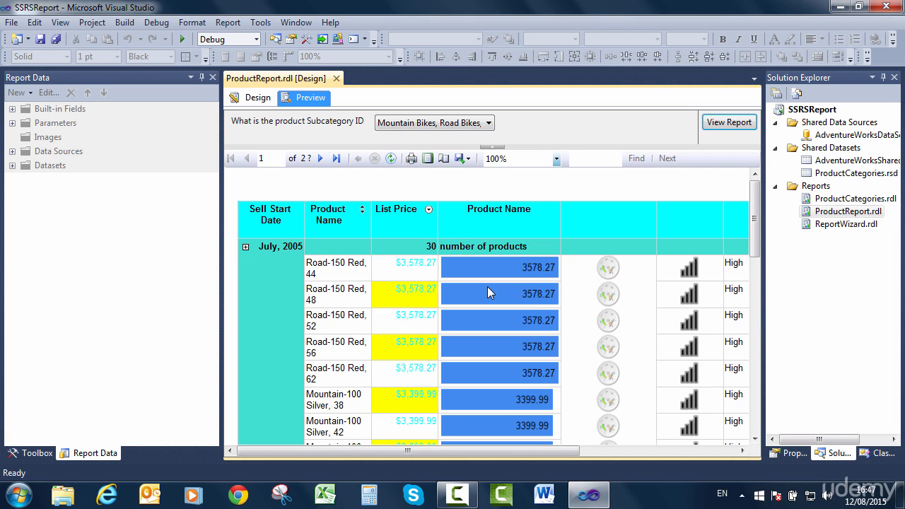
Return to design view and select the Sell Start Date header cell as a whole text box.
{"action": "left_click", "coordinate": [257, 98]}
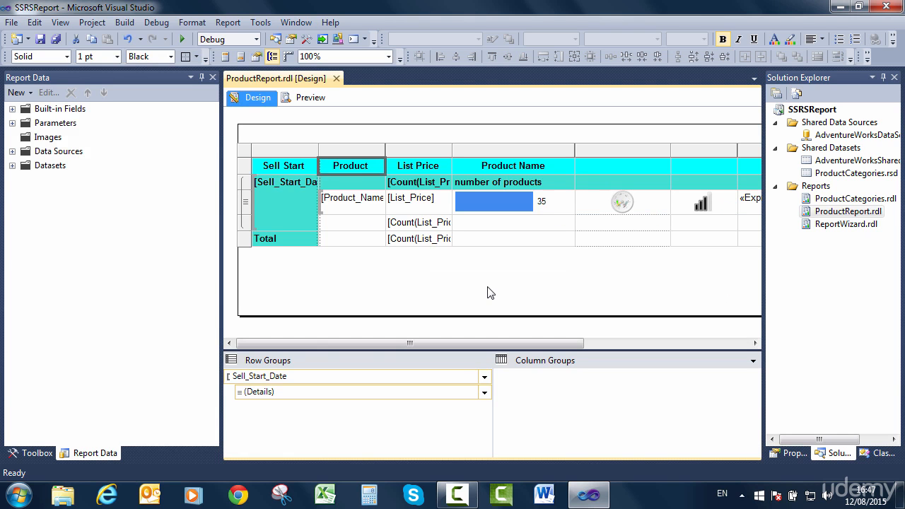
{"action": "left_click", "coordinate": [289, 165]}
{"action": "left_click", "coordinate": [285, 202]}
{"action": "left_click", "coordinate": [245, 151]}
{"action": "left_click", "coordinate": [284, 166]}
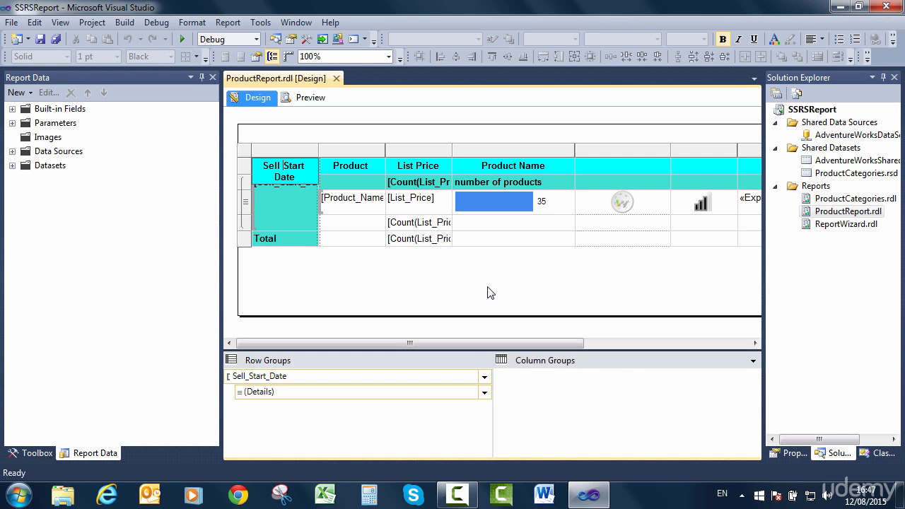
{"action": "right_click", "coordinate": [280, 166]}
{"action": "left_click", "coordinate": [270, 166]}
{"action": "left_click", "coordinate": [245, 165]}
{"action": "left_click", "coordinate": [269, 166]}
{"action": "right_click", "coordinate": [265, 169]}
{"action": "left_click", "coordinate": [285, 205]}
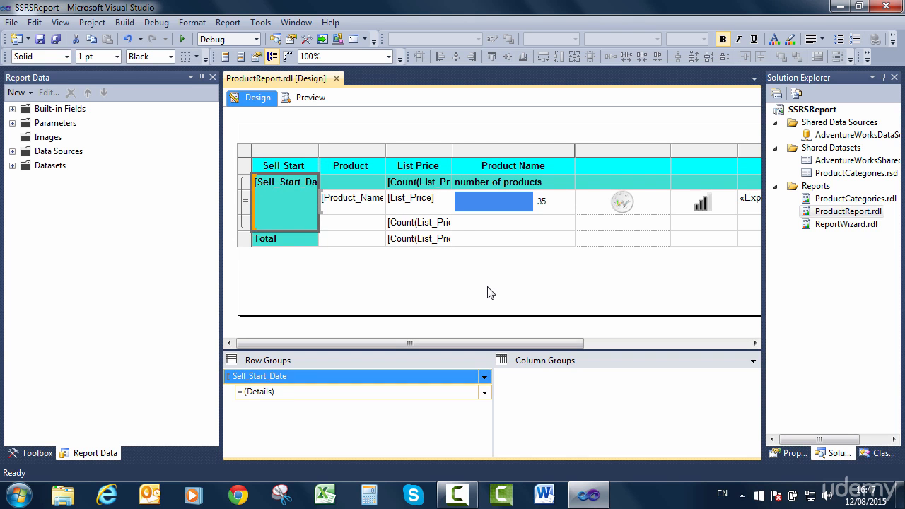
{"action": "double_click", "coordinate": [284, 165]}
{"action": "left_click", "coordinate": [351, 166]}
{"action": "left_click", "coordinate": [284, 166]}
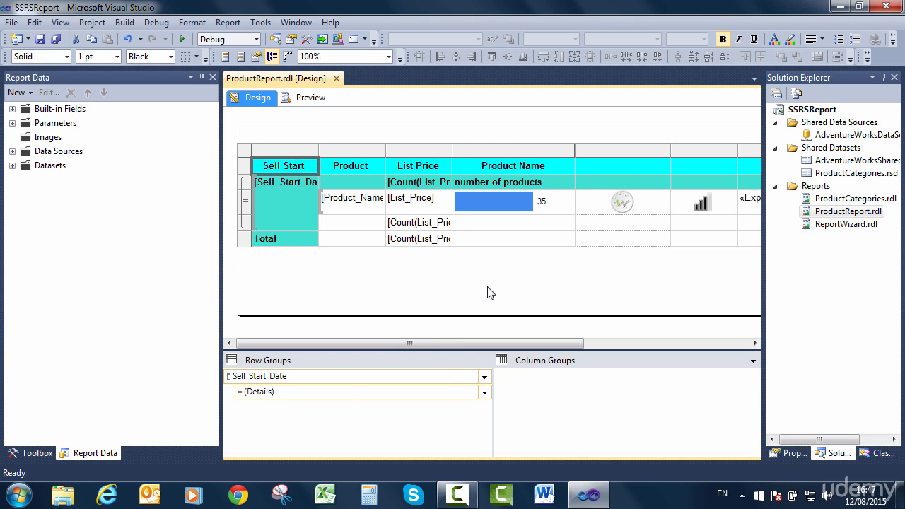
Enable interactive sorting on the Sell Start Date header for the Sell_Start_Date group, sorted by [Sell_Start_Date].
{"action": "right_click", "coordinate": [315, 170]}
{"action": "left_click", "coordinate": [379, 295]}
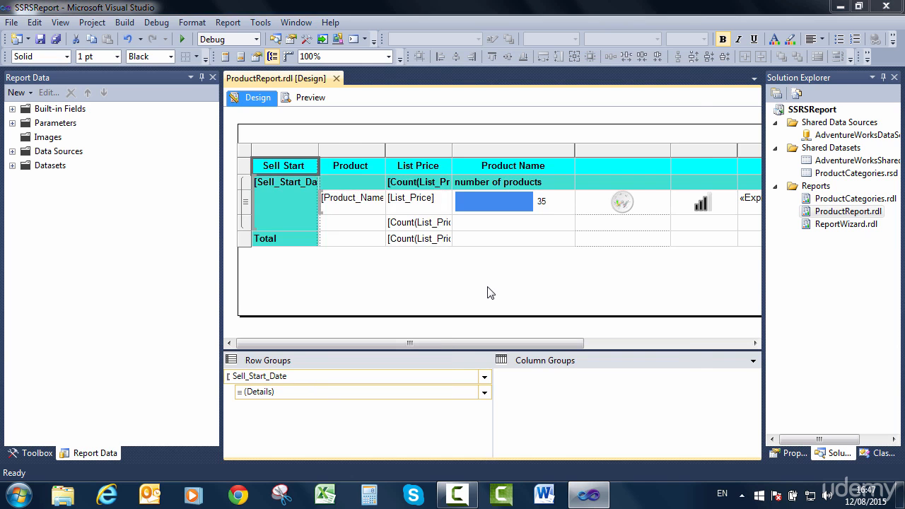
{"action": "left_click", "coordinate": [263, 203]}
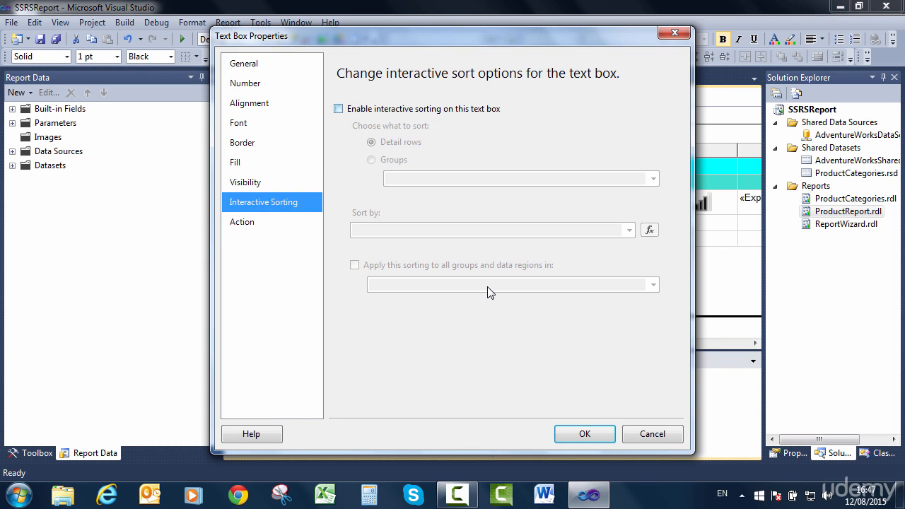
{"action": "left_click", "coordinate": [339, 108]}
{"action": "left_click", "coordinate": [372, 159]}
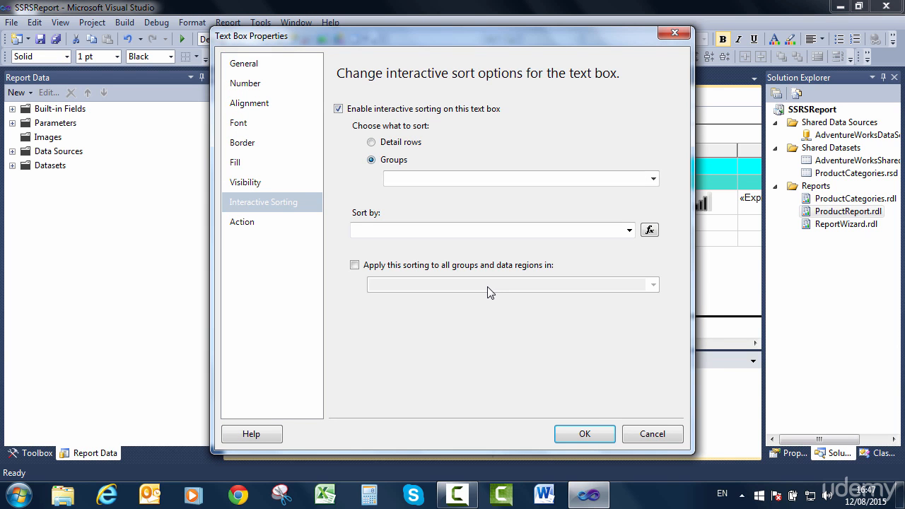
{"action": "left_click", "coordinate": [654, 179]}
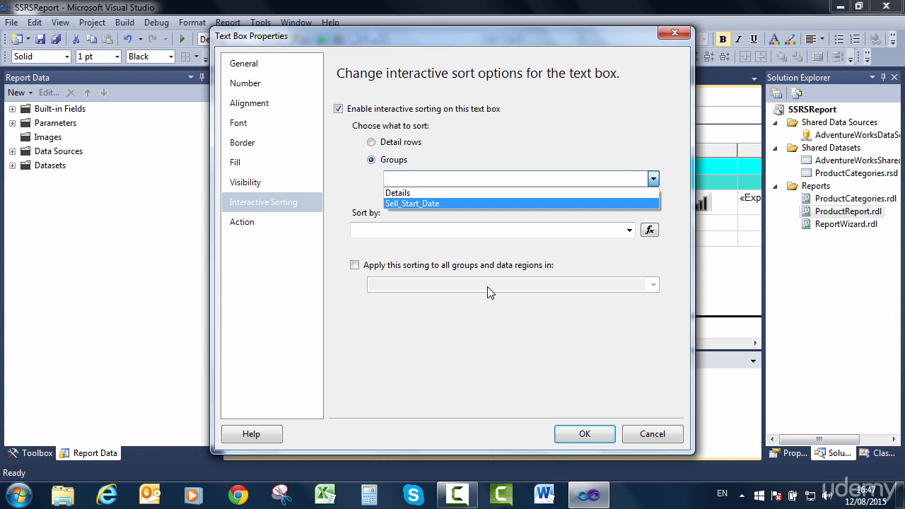
{"action": "left_click", "coordinate": [412, 204]}
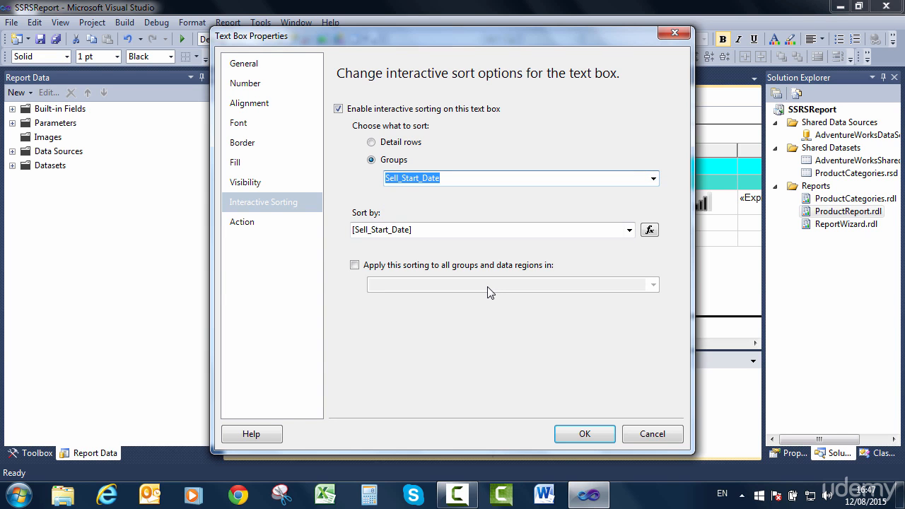
{"action": "left_click", "coordinate": [585, 433]}
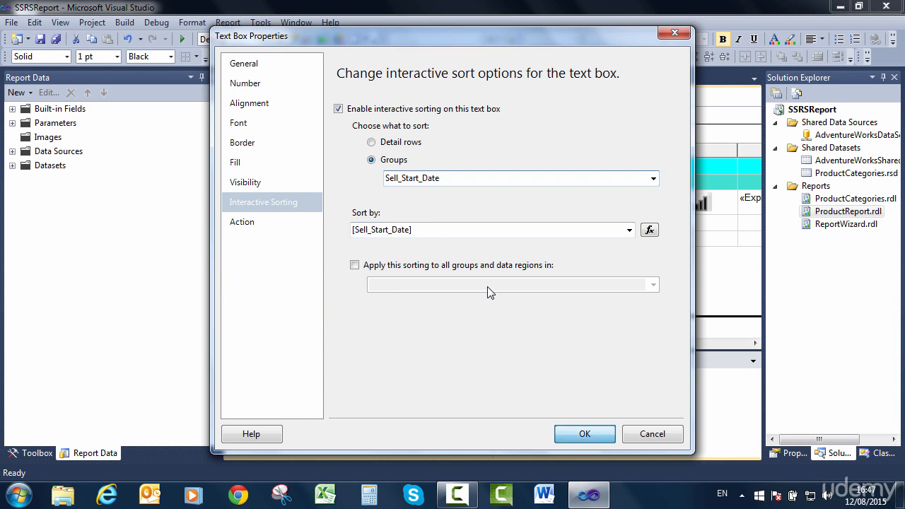
Run the report preview with the Mountain Bikes, Road Bikes and Touring Bikes subcategories chosen.
{"action": "left_click", "coordinate": [310, 98]}
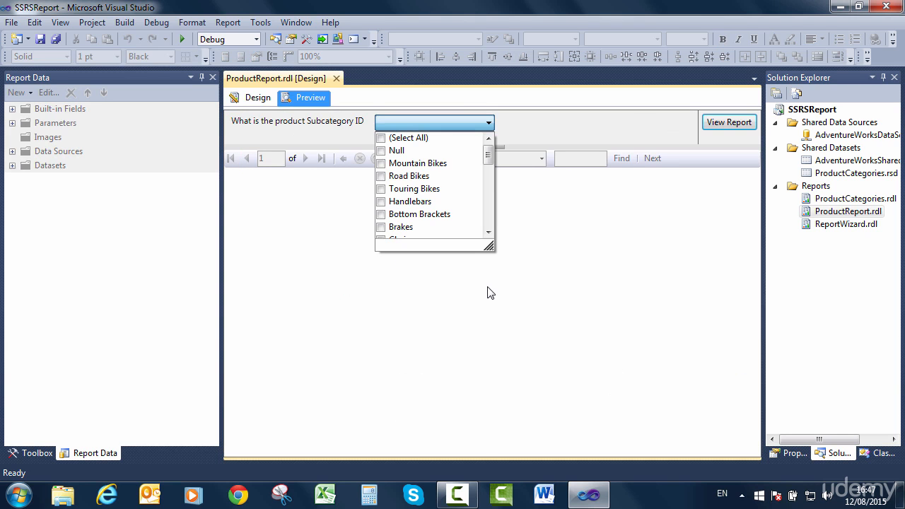
{"action": "key", "text": "Down"}
{"action": "key", "text": "Down"}
{"action": "key", "text": "Down"}
{"action": "key", "text": "Down"}
{"action": "key", "text": "Up"}
{"action": "key", "text": "space"}
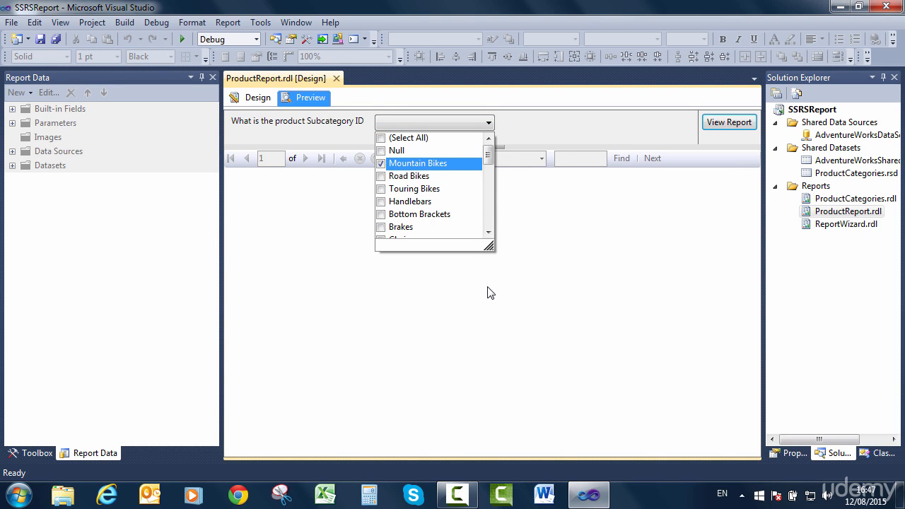
{"action": "key", "text": "Down"}
{"action": "key", "text": "space"}
{"action": "key", "text": "Down"}
{"action": "key", "text": "space"}
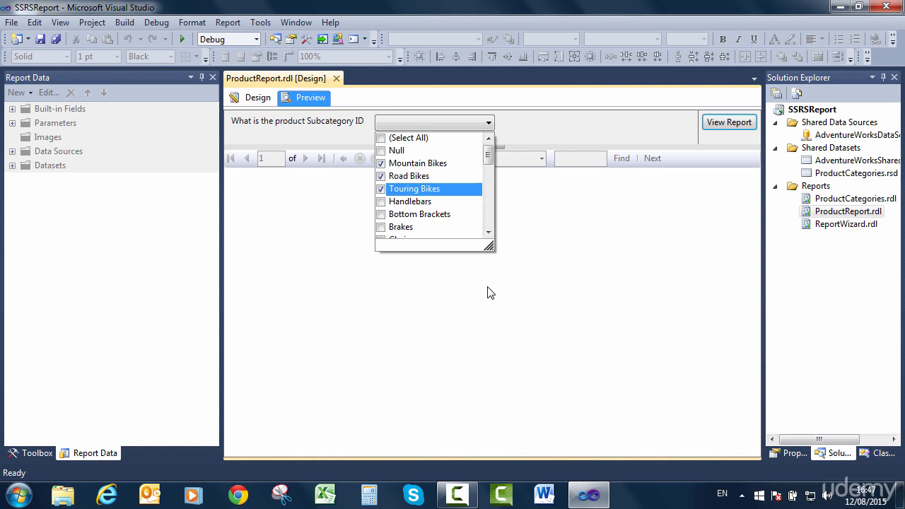
{"action": "key", "text": "Return"}
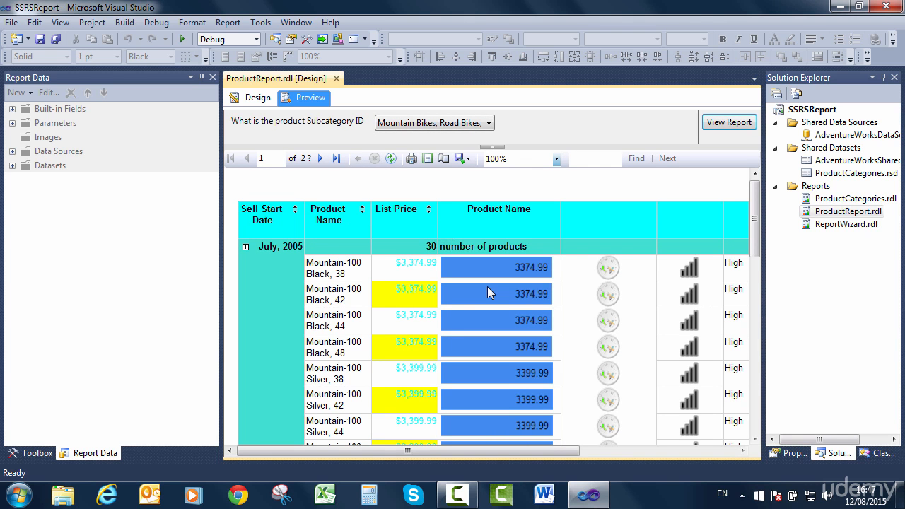
Test the sort controls: List Price ascending, Sell Start Date ascending and descending, and Product Name in both directions.
{"action": "left_click", "coordinate": [429, 209]}
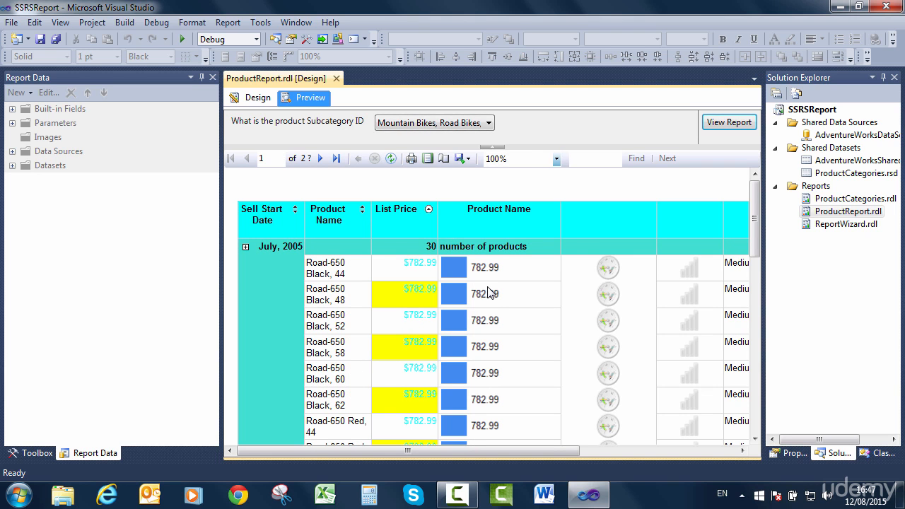
{"action": "left_click", "coordinate": [296, 210]}
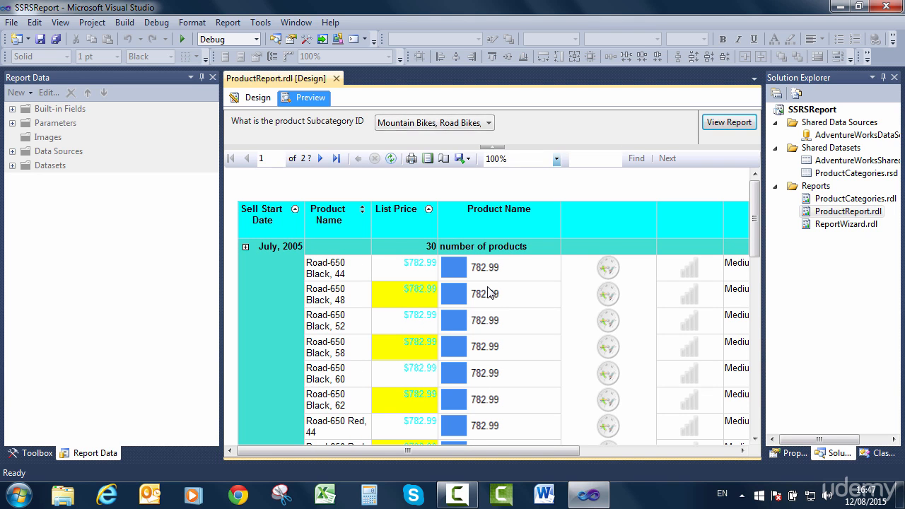
{"action": "left_click", "coordinate": [295, 209]}
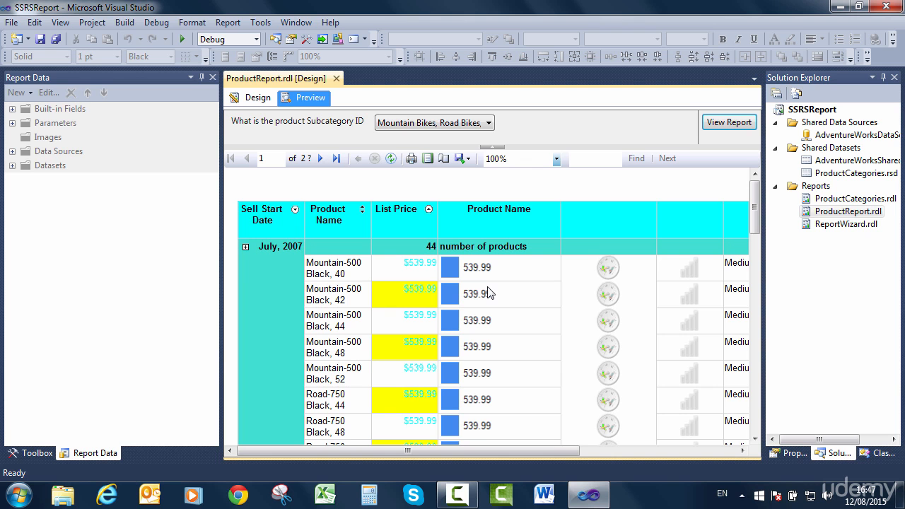
{"action": "left_click", "coordinate": [362, 210]}
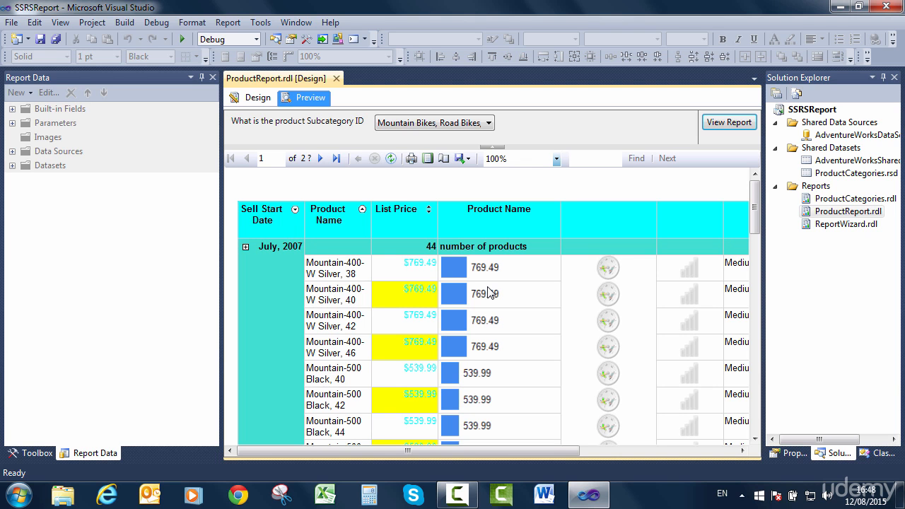
{"action": "left_click", "coordinate": [363, 210]}
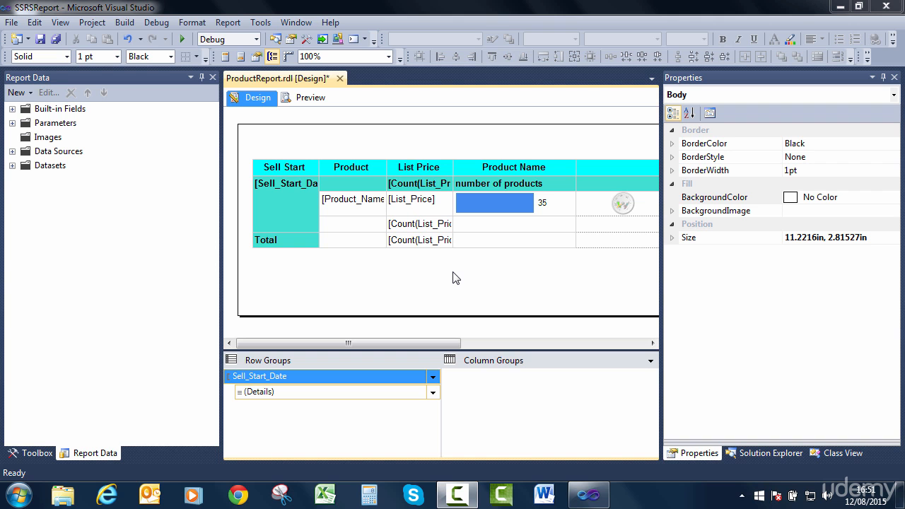
Set the document map of the Sell_Start_Date row group to [Sell_Start_Date].
{"action": "left_click", "coordinate": [433, 377]}
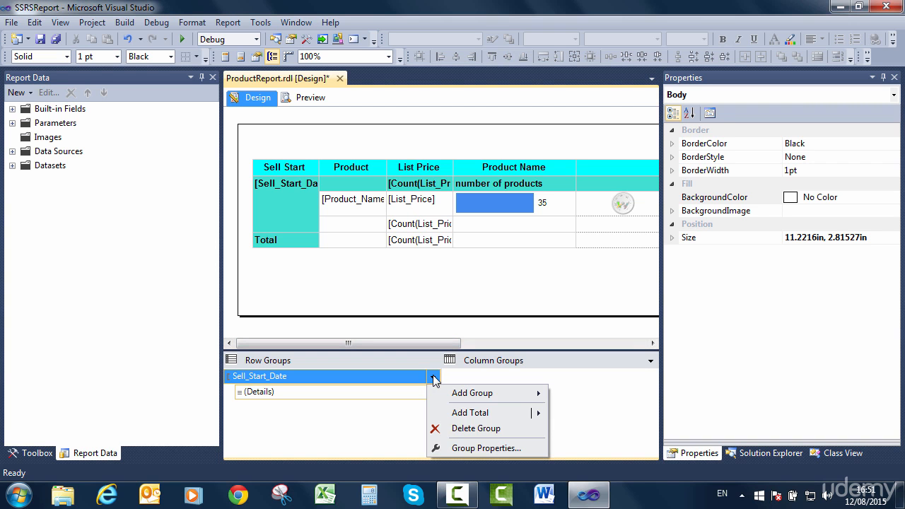
{"action": "left_click", "coordinate": [475, 448]}
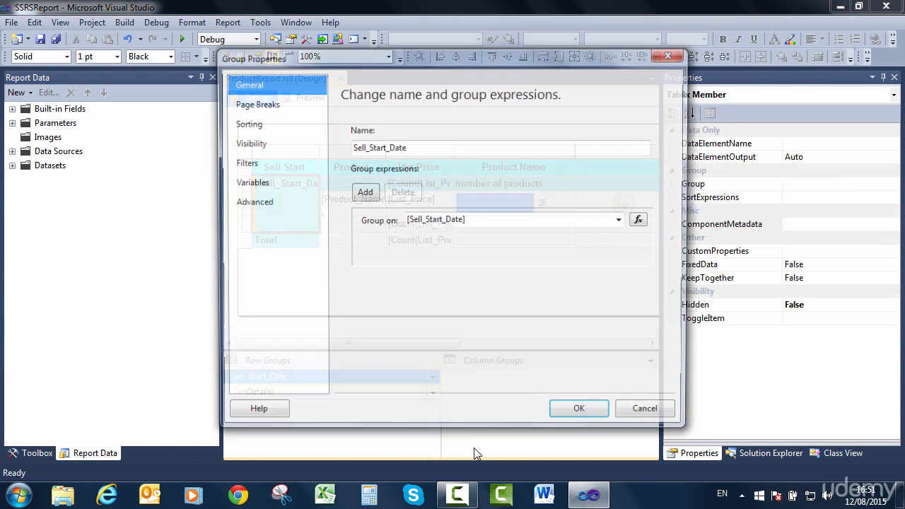
{"action": "left_click", "coordinate": [267, 203]}
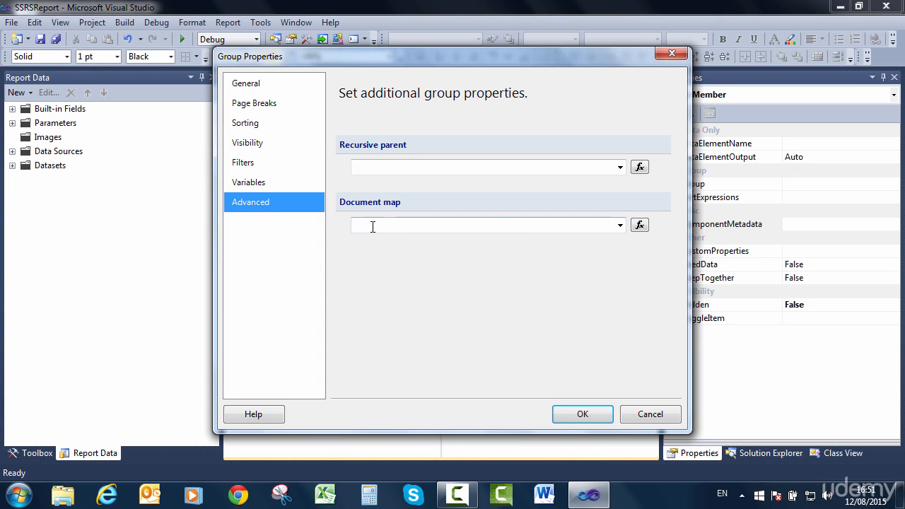
{"action": "left_click", "coordinate": [622, 230]}
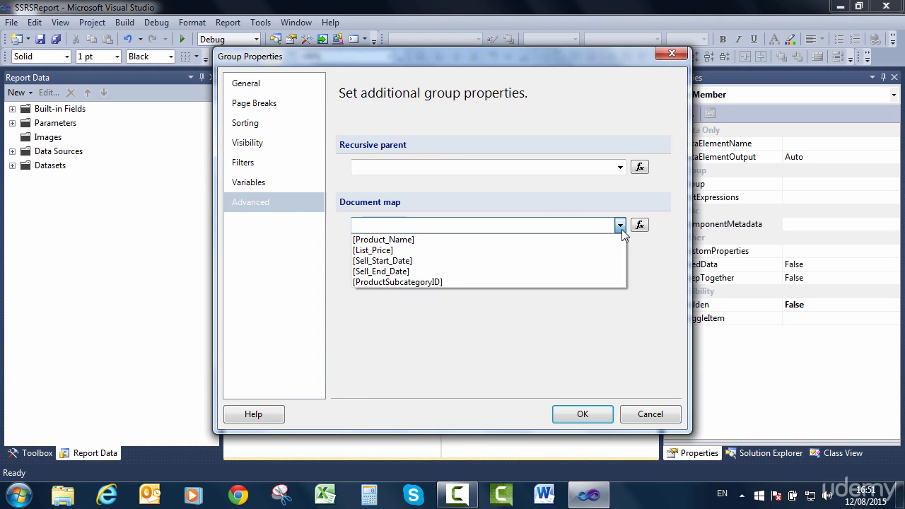
{"action": "left_click", "coordinate": [399, 266]}
{"action": "left_click", "coordinate": [597, 418]}
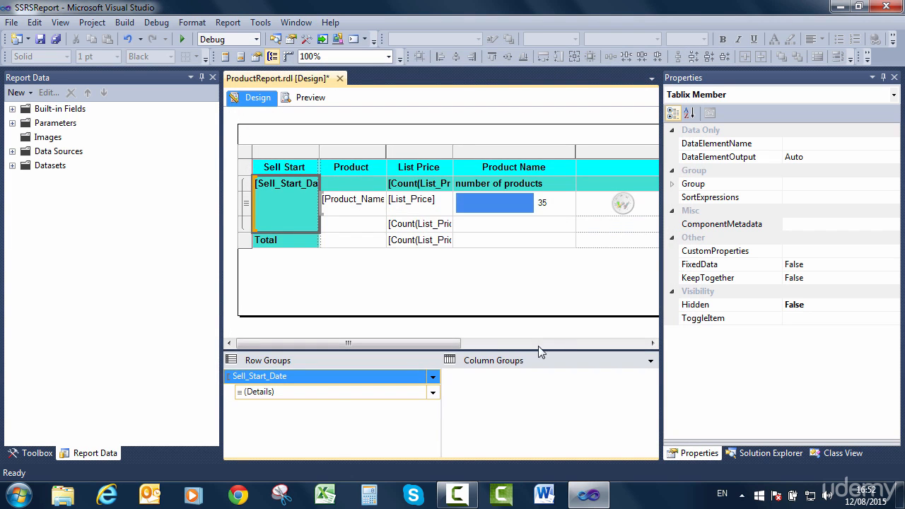
Preview the report with the document map for the Mountain Bikes, Road Bikes and Touring Bikes subcategories.
{"action": "left_click", "coordinate": [311, 99]}
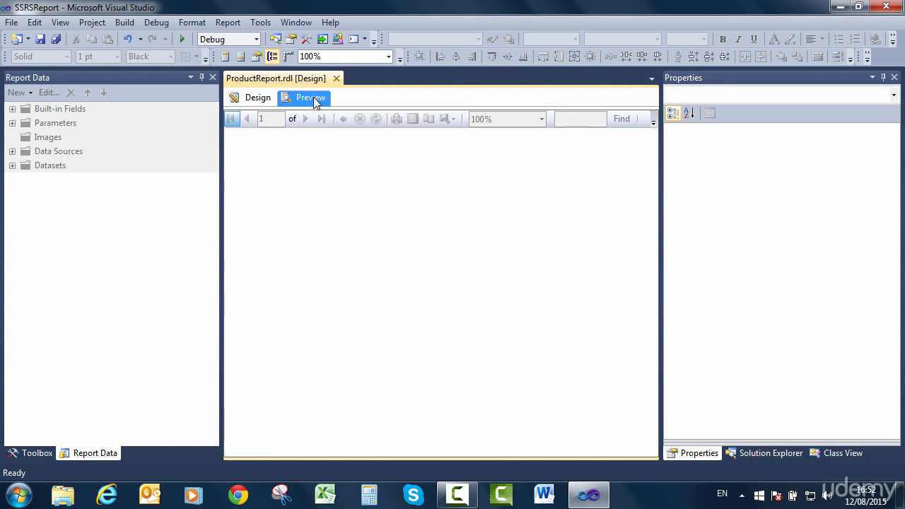
{"action": "left_click", "coordinate": [364, 120]}
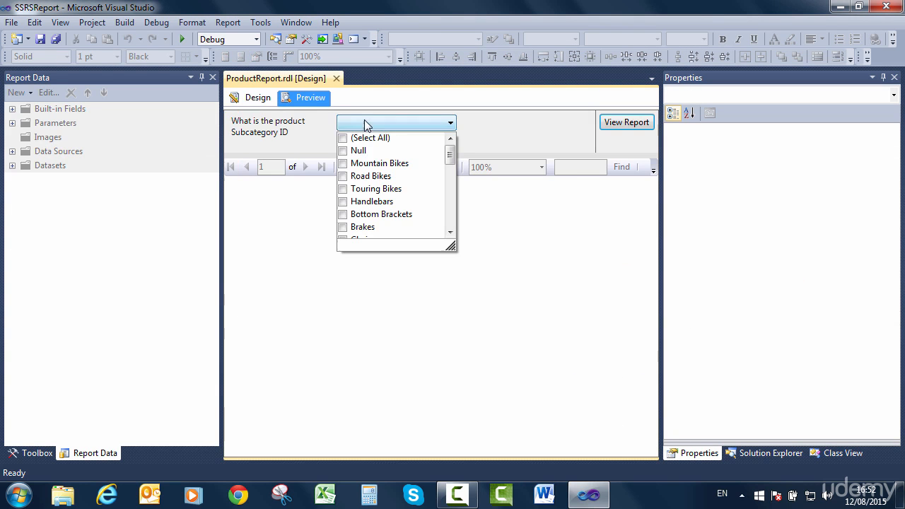
{"action": "left_click", "coordinate": [344, 164]}
{"action": "left_click", "coordinate": [344, 177]}
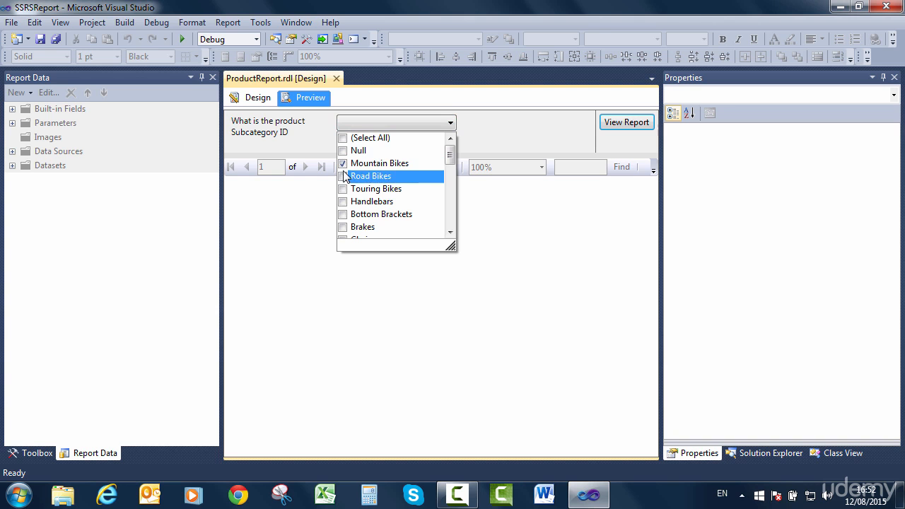
{"action": "left_click", "coordinate": [344, 189]}
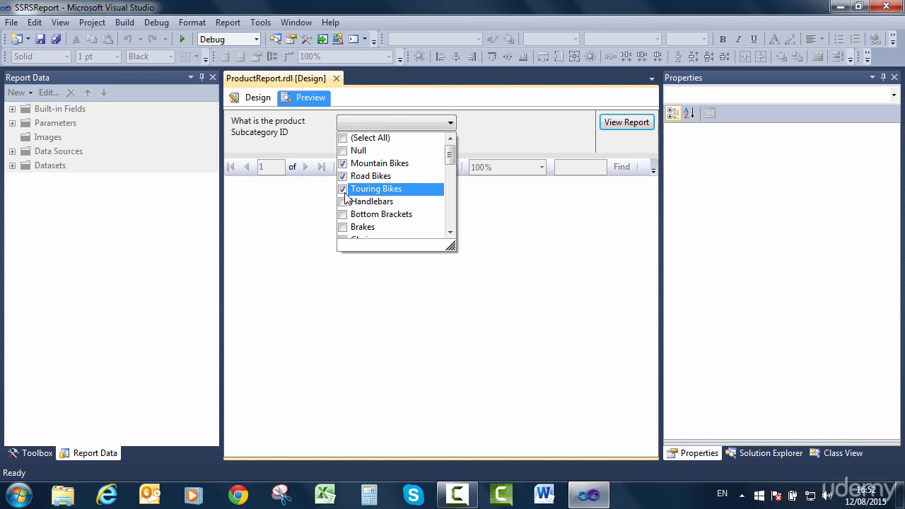
{"action": "left_click", "coordinate": [618, 121]}
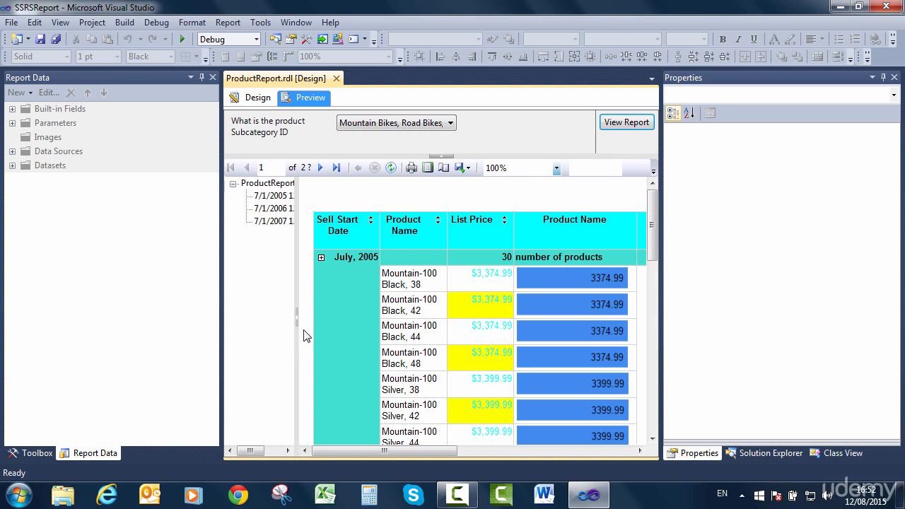
Test the document map by jumping to the 7/1/2005, 7/1/2006 and 7/1/2007 entries in order.
{"action": "mouse_move", "coordinate": [256, 455]}
{"action": "left_mouse_down"}
{"action": "mouse_move", "coordinate": [271, 455]}
{"action": "mouse_move", "coordinate": [262, 455]}
{"action": "left_mouse_up"}
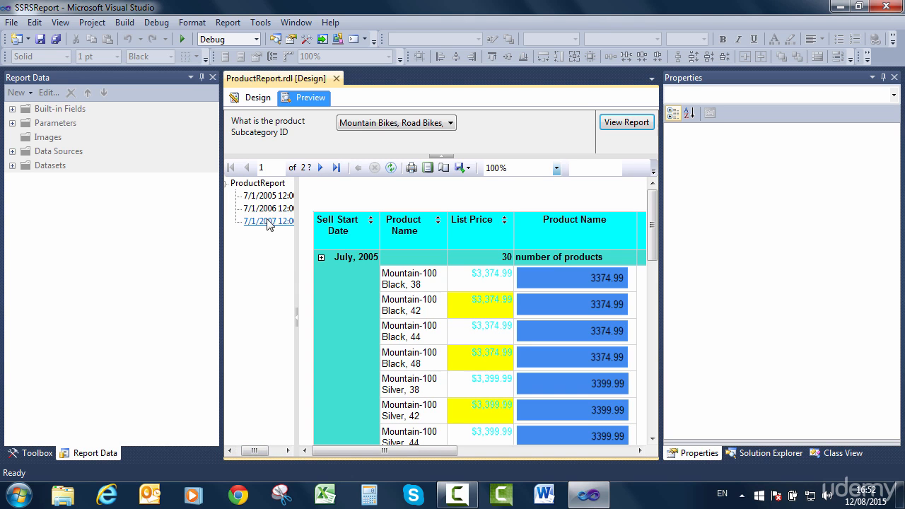
{"action": "left_click_drag", "start_coordinate": [259, 451], "coordinate": [252, 451]}
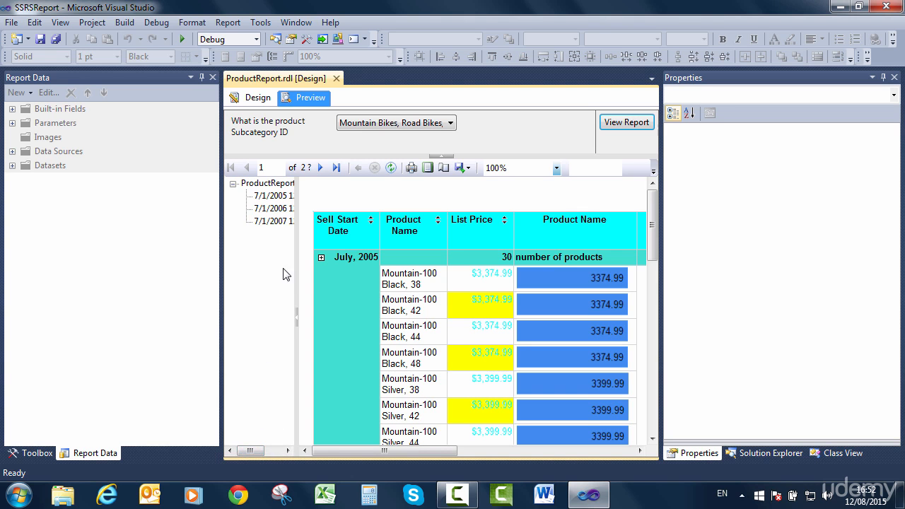
{"action": "left_click", "coordinate": [276, 197]}
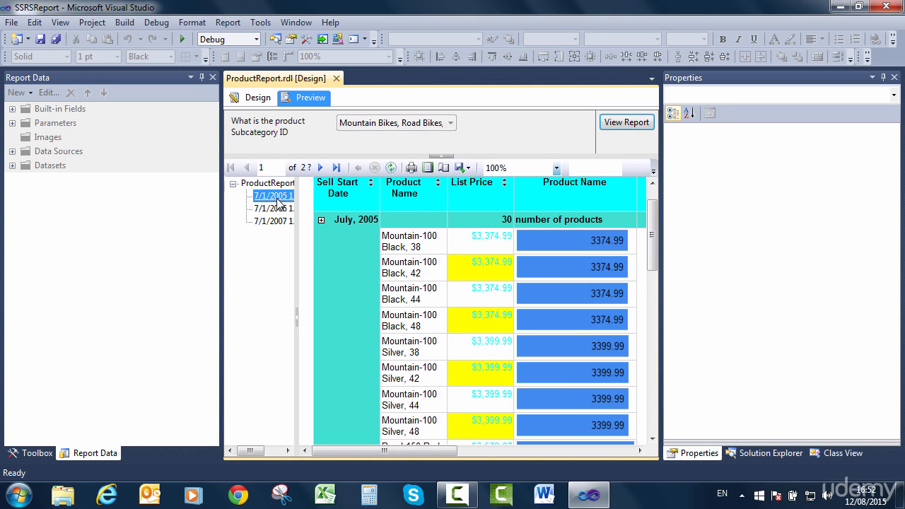
{"action": "left_click", "coordinate": [274, 209]}
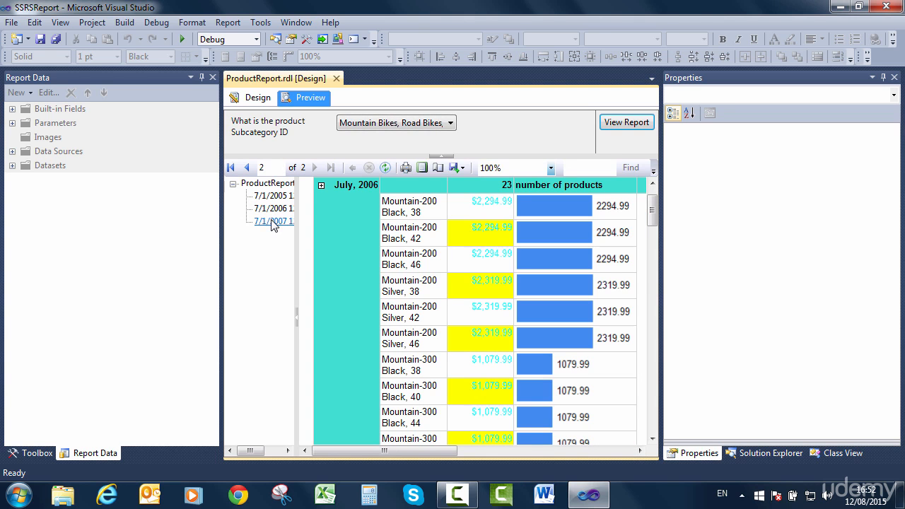
{"action": "left_click", "coordinate": [273, 221]}
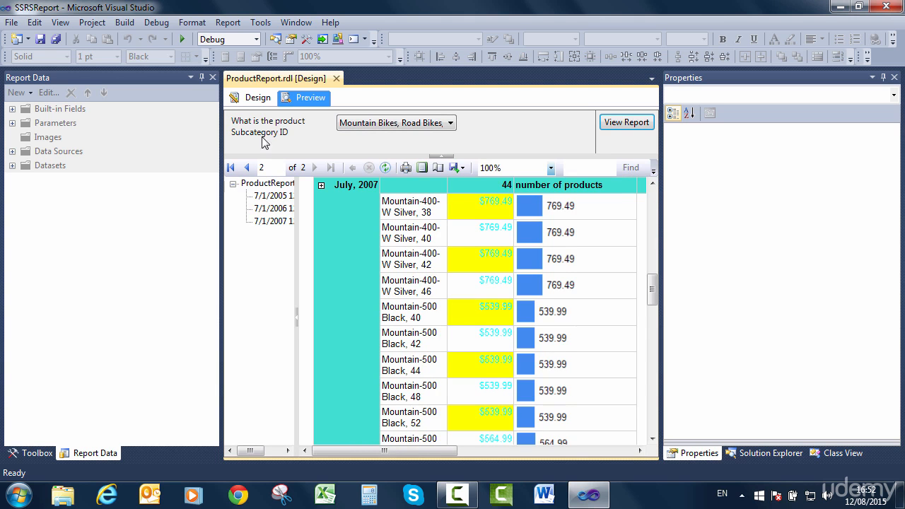
Return to design view and open the advanced group properties of the Sell_Start_Date row group.
{"action": "left_click", "coordinate": [257, 99]}
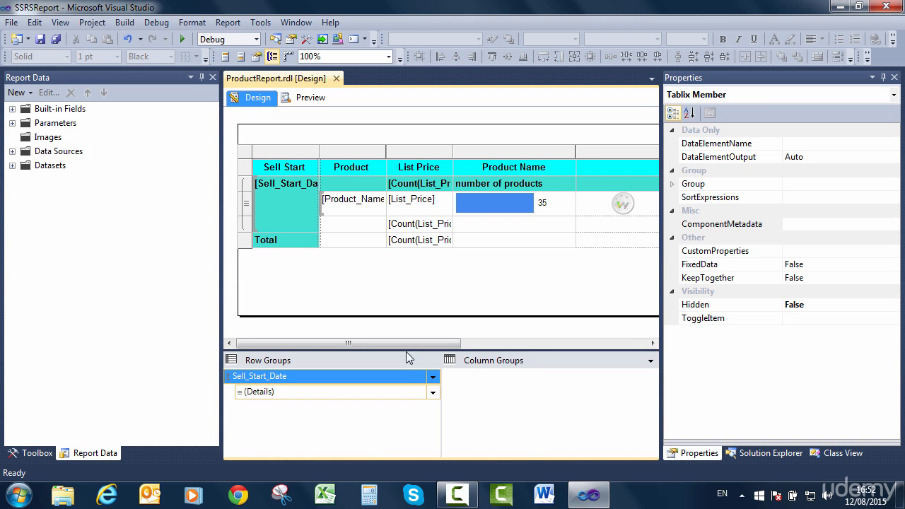
{"action": "left_click", "coordinate": [433, 377]}
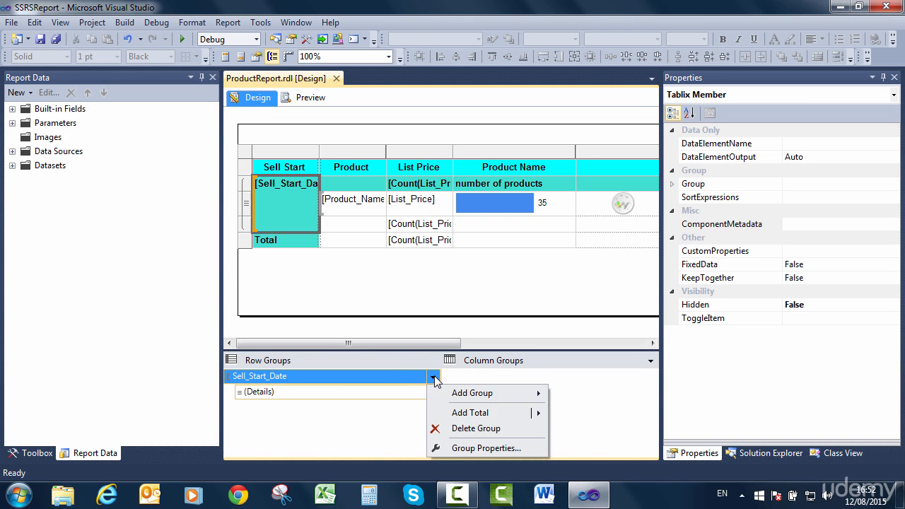
{"action": "left_click", "coordinate": [471, 449]}
{"action": "left_click", "coordinate": [250, 203]}
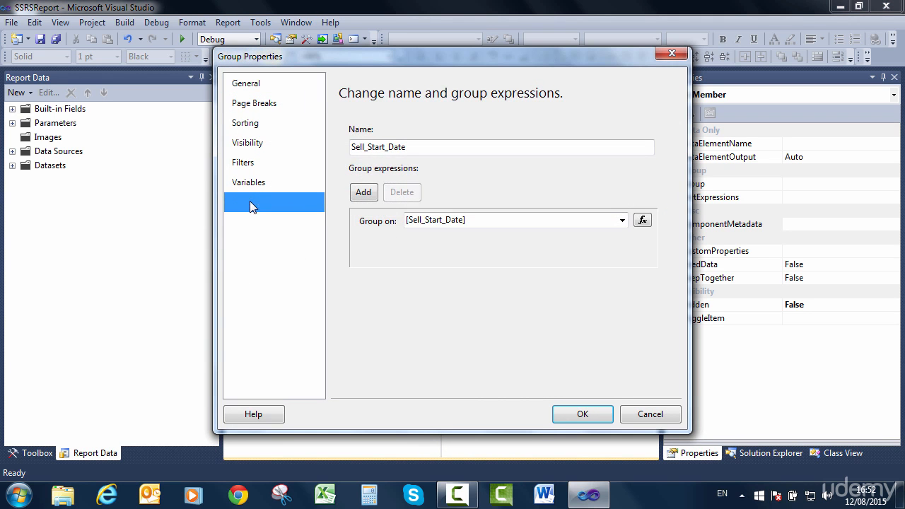